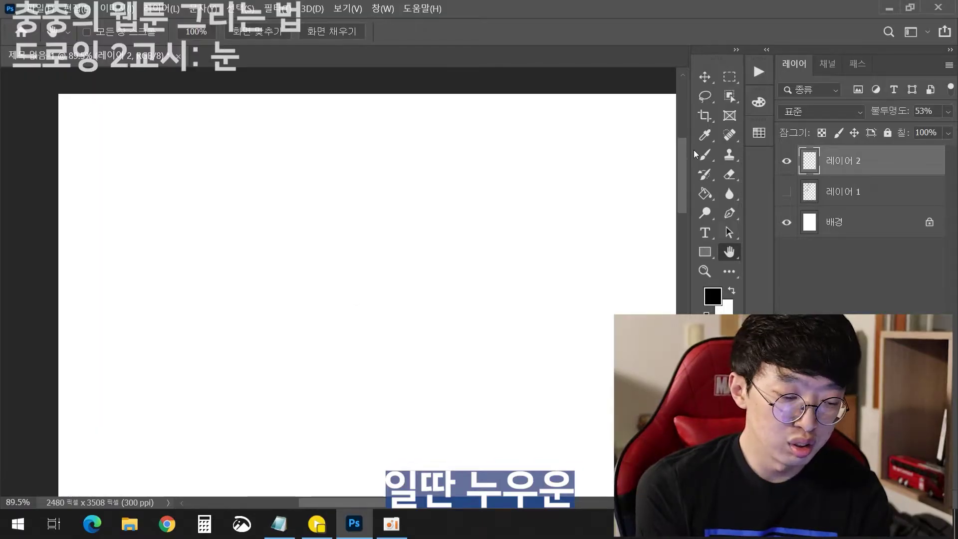
# Step: Sketch guide lines and the eye outline with upper and lower eyelid curves
pyautogui.moveTo(119, 162)
pyautogui.mouseDown()
pyautogui.moveTo(123, 269)
pyautogui.moveTo(367, 141)
pyautogui.mouseUp()
pyautogui.moveTo(136, 259)
pyautogui.mouseDown()
pyautogui.moveTo(370, 213)
pyautogui.moveTo(256, 161)
pyautogui.moveTo(314, 172)
pyautogui.mouseUp()
pyautogui.moveTo(254, 173); pyautogui.dragTo(269, 171)
pyautogui.moveTo(279, 162); pyautogui.dragTo(380, 240)
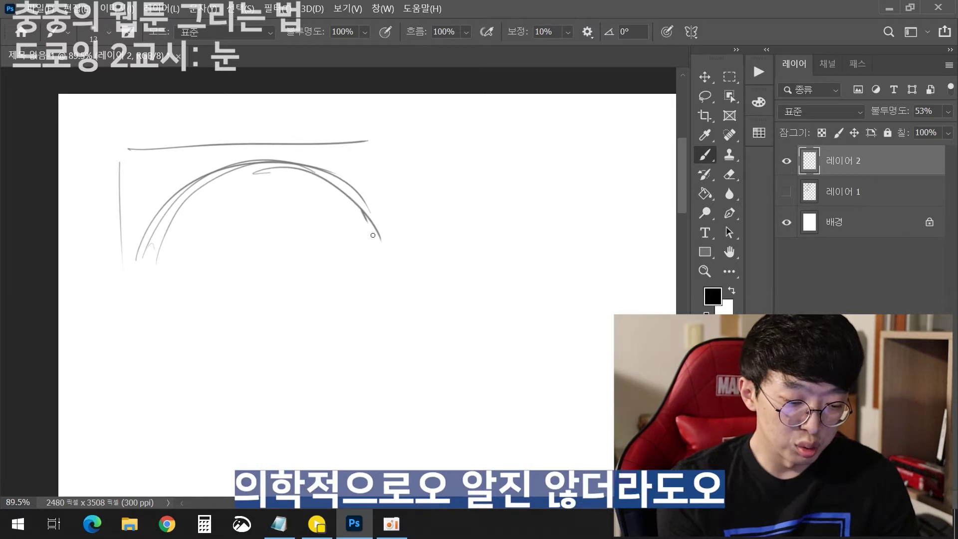
pyautogui.moveTo(147, 259); pyautogui.dragTo(307, 163)
pyautogui.moveTo(161, 226); pyautogui.dragTo(278, 168)
pyautogui.moveTo(144, 268)
pyautogui.mouseDown()
pyautogui.moveTo(336, 265)
pyautogui.moveTo(329, 285)
pyautogui.mouseUp()
pyautogui.moveTo(332, 265)
pyautogui.mouseDown()
pyautogui.moveTo(153, 268)
pyautogui.moveTo(316, 296)
pyautogui.mouseUp()
pyautogui.moveTo(319, 279); pyautogui.dragTo(191, 287)
# Step: Draw a round iris with a dark pupil, two highlights and radial ticks
pyautogui.moveTo(259, 185)
pyautogui.mouseDown()
pyautogui.moveTo(234, 262)
pyautogui.moveTo(299, 200)
pyautogui.moveTo(259, 282)
pyautogui.mouseUp()
pyautogui.moveTo(227, 200); pyautogui.dragTo(299, 259)
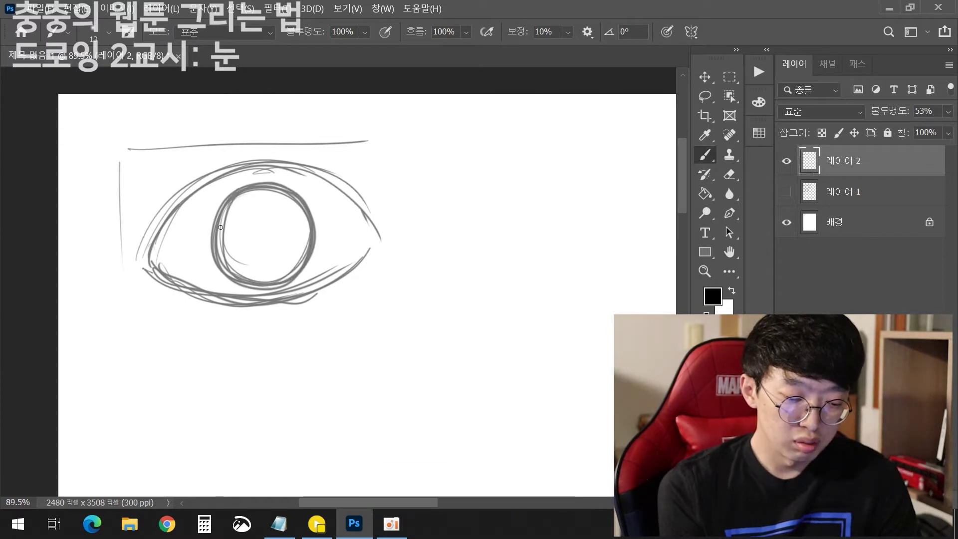
pyautogui.moveTo(260, 222)
pyautogui.mouseDown()
pyautogui.moveTo(252, 244)
pyautogui.moveTo(271, 248)
pyautogui.mouseUp()
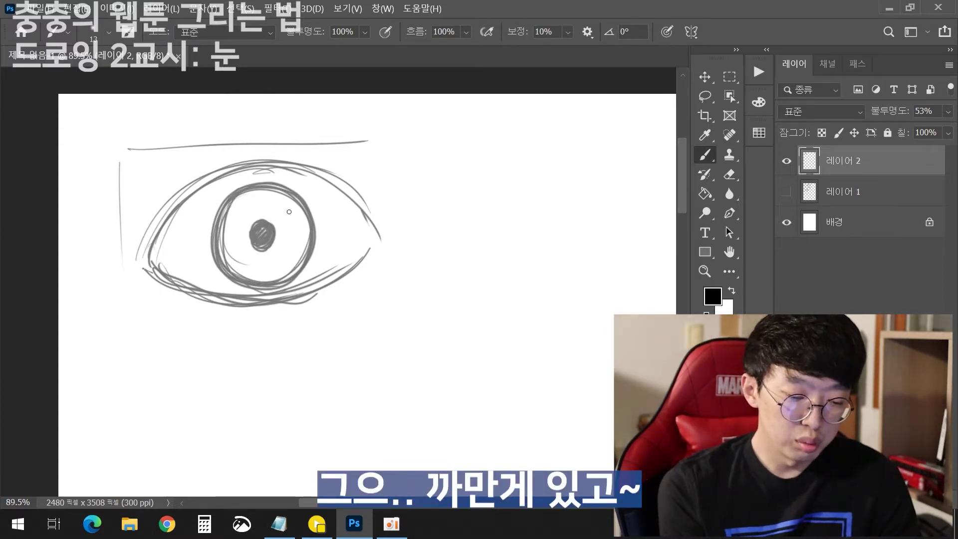
pyautogui.moveTo(294, 198); pyautogui.dragTo(291, 197)
pyautogui.moveTo(274, 206)
pyautogui.mouseDown()
pyautogui.moveTo(234, 230)
pyautogui.moveTo(239, 249)
pyautogui.mouseUp()
pyautogui.moveTo(239, 214); pyautogui.dragTo(239, 218)
pyautogui.moveTo(252, 262); pyautogui.dragTo(279, 256)
pyautogui.moveTo(292, 242); pyautogui.dragTo(294, 235)
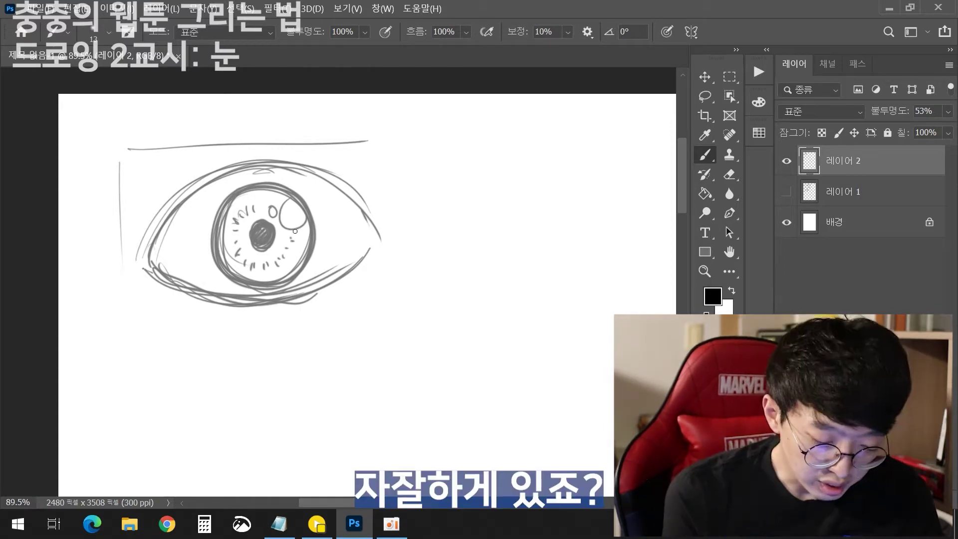
# Step: Add the tear duct, darken the upper lid, and draw upper and lower lashes
pyautogui.moveTo(159, 243)
pyautogui.mouseDown()
pyautogui.moveTo(155, 267)
pyautogui.moveTo(319, 180)
pyautogui.moveTo(371, 232)
pyautogui.mouseUp()
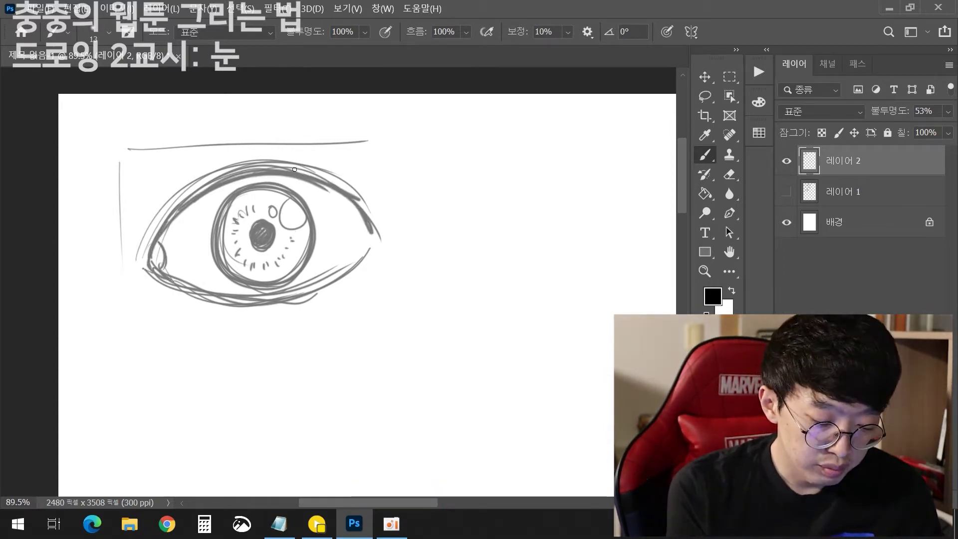
pyautogui.moveTo(326, 177)
pyautogui.mouseDown()
pyautogui.moveTo(222, 182)
pyautogui.moveTo(200, 199)
pyautogui.mouseUp()
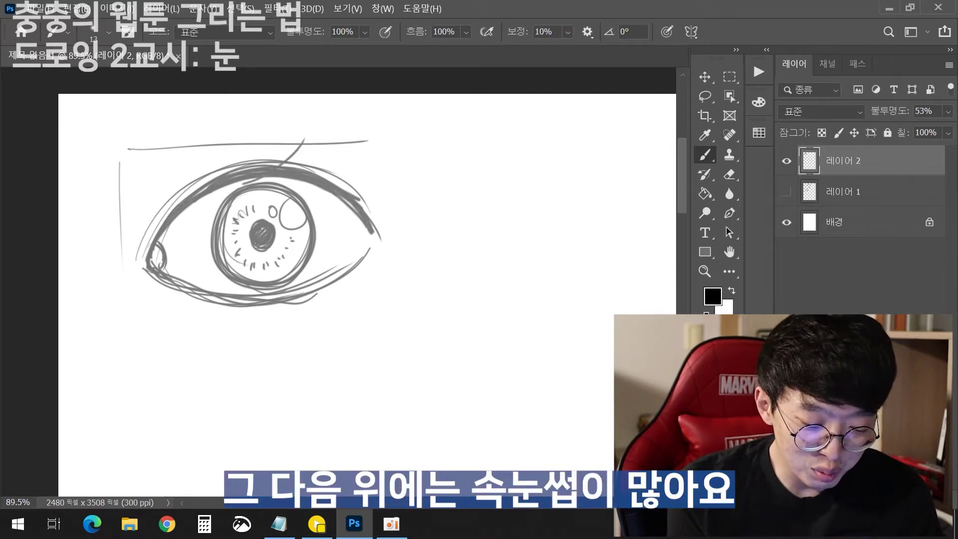
pyautogui.moveTo(322, 167); pyautogui.dragTo(351, 154)
pyautogui.moveTo(344, 176); pyautogui.dragTo(374, 169)
pyautogui.moveTo(356, 191); pyautogui.dragTo(395, 182)
pyautogui.moveTo(367, 208); pyautogui.dragTo(403, 205)
pyautogui.moveTo(379, 230); pyautogui.dragTo(410, 227)
pyautogui.moveTo(374, 272)
pyautogui.mouseDown()
pyautogui.moveTo(285, 311)
pyautogui.moveTo(341, 318)
pyautogui.mouseUp()
pyautogui.moveTo(288, 317); pyautogui.dragTo(294, 327)
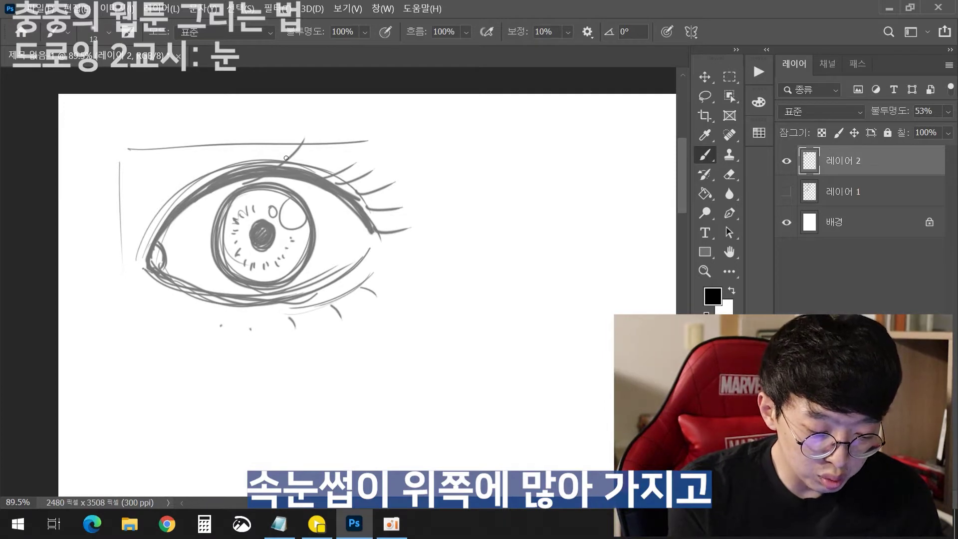
pyautogui.moveTo(184, 205); pyautogui.dragTo(159, 195)
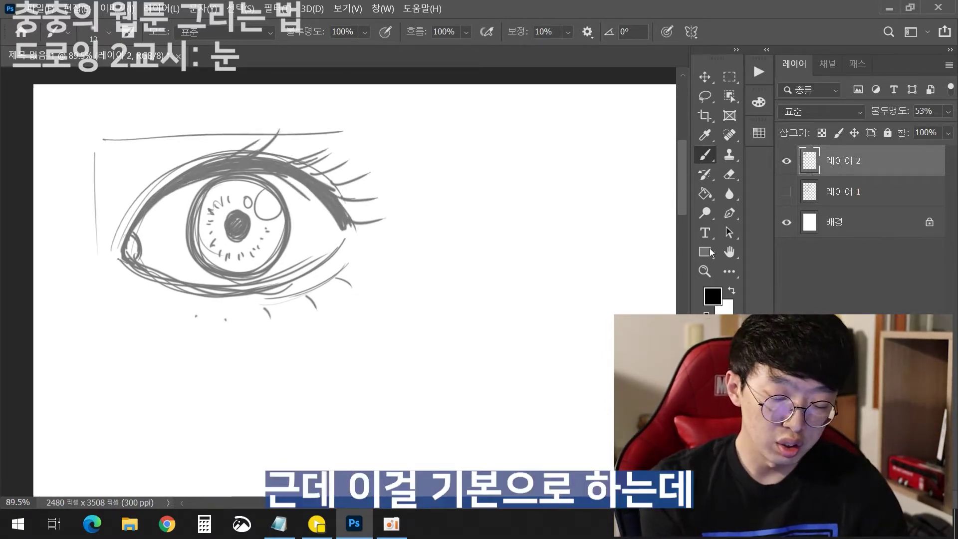
# Step: Pan to empty canvas and draw two horizontal guides crossed by a vertical centre line
pyautogui.press('h')
pyautogui.moveTo(451, 258)
pyautogui.mouseDown()
pyautogui.moveTo(331, 252)
pyautogui.moveTo(229, 217)
pyautogui.mouseUp()
pyautogui.press('b')
pyautogui.moveTo(229, 175); pyautogui.dragTo(526, 172)
pyautogui.moveTo(261, 256); pyautogui.dragTo(518, 269)
pyautogui.moveTo(382, 163); pyautogui.dragTo(382, 364)
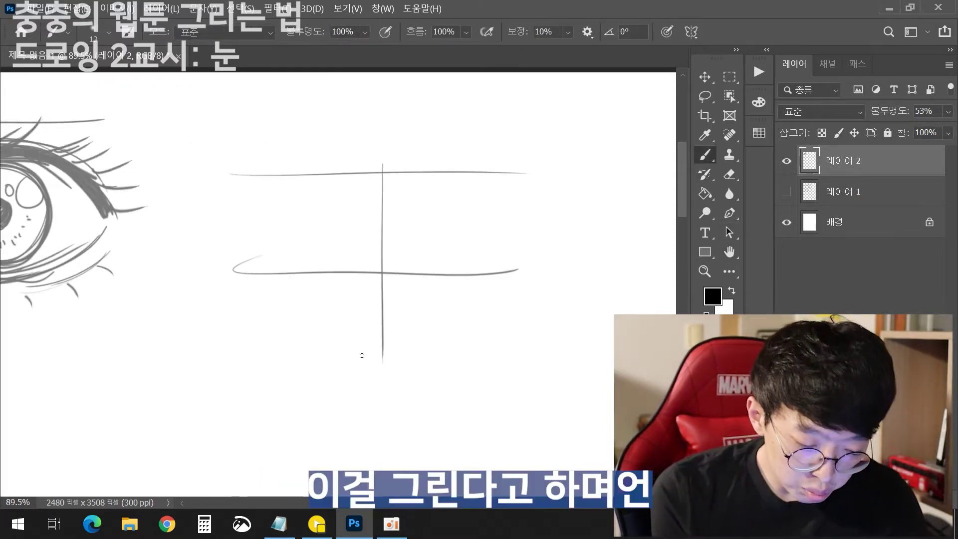
pyautogui.moveTo(375, 115); pyautogui.dragTo(379, 246)
# Step: Sketch both eyebrow arcs and the upper lid curves of both eyes
pyautogui.moveTo(227, 198); pyautogui.dragTo(512, 177)
pyautogui.moveTo(406, 193)
pyautogui.mouseDown()
pyautogui.moveTo(518, 181)
pyautogui.moveTo(442, 176)
pyautogui.mouseUp()
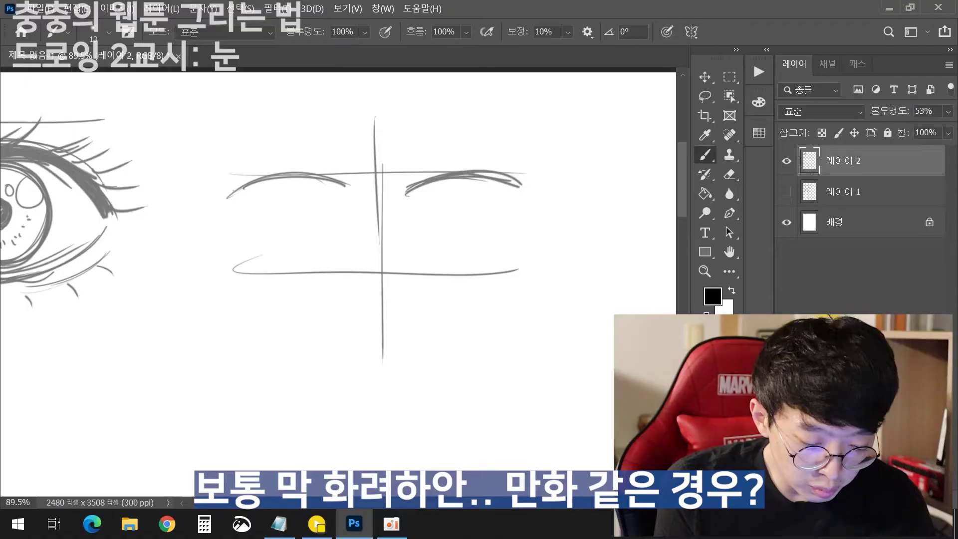
pyautogui.moveTo(238, 232); pyautogui.dragTo(288, 206)
pyautogui.moveTo(241, 233); pyautogui.dragTo(302, 214)
pyautogui.moveTo(424, 243); pyautogui.dragTo(521, 226)
pyautogui.moveTo(427, 237); pyautogui.dragTo(486, 208)
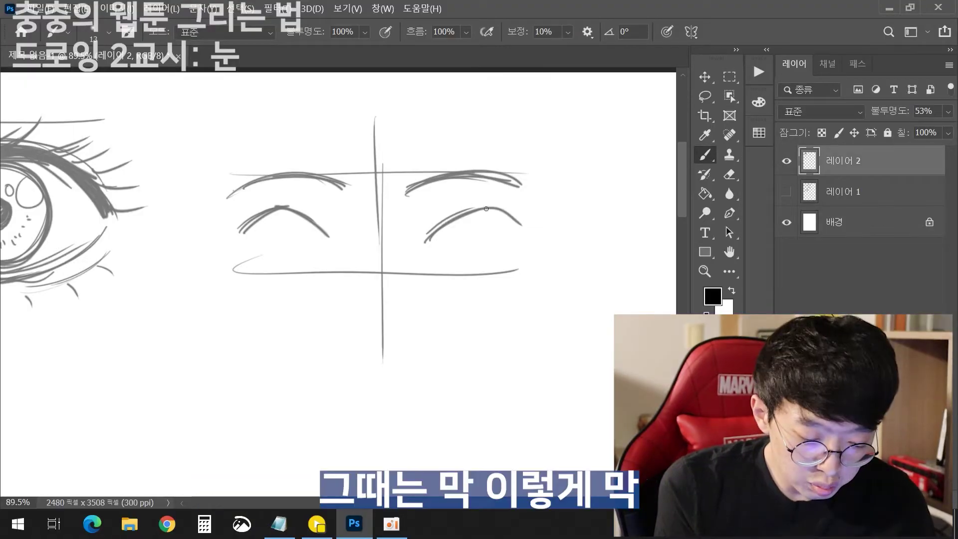
pyautogui.moveTo(239, 241)
pyautogui.mouseDown()
pyautogui.moveTo(284, 208)
pyautogui.moveTo(302, 219)
pyautogui.mouseUp()
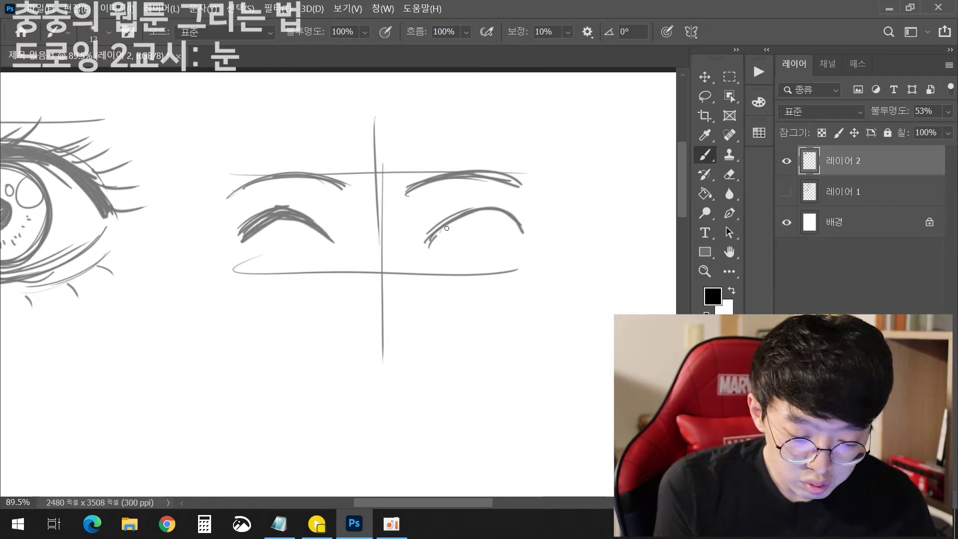
# Step: Shade both outer corners and add lower lids plus upper and lower lashes
pyautogui.moveTo(232, 231); pyautogui.dragTo(259, 255)
pyautogui.moveTo(509, 212); pyautogui.dragTo(514, 246)
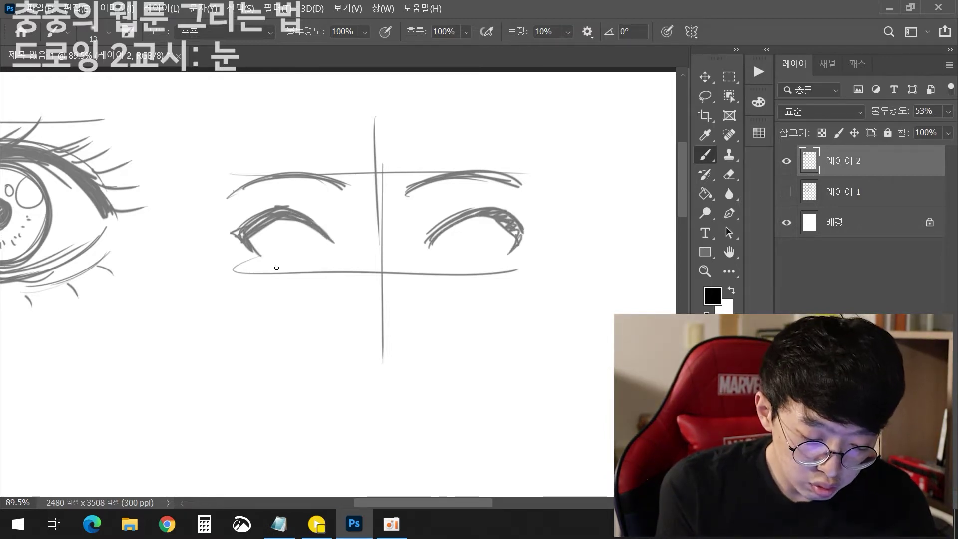
pyautogui.moveTo(267, 261); pyautogui.dragTo(312, 265)
pyautogui.moveTo(490, 260); pyautogui.dragTo(443, 264)
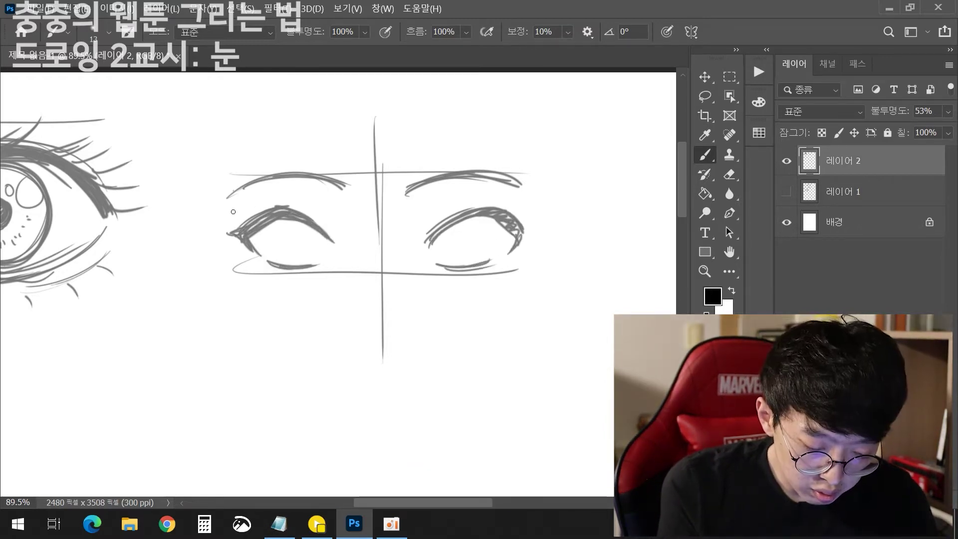
pyautogui.moveTo(250, 204); pyautogui.dragTo(252, 213)
pyautogui.moveTo(524, 201)
pyautogui.mouseDown()
pyautogui.moveTo(518, 212)
pyautogui.moveTo(535, 224)
pyautogui.mouseUp()
pyautogui.moveTo(252, 261); pyautogui.dragTo(274, 288)
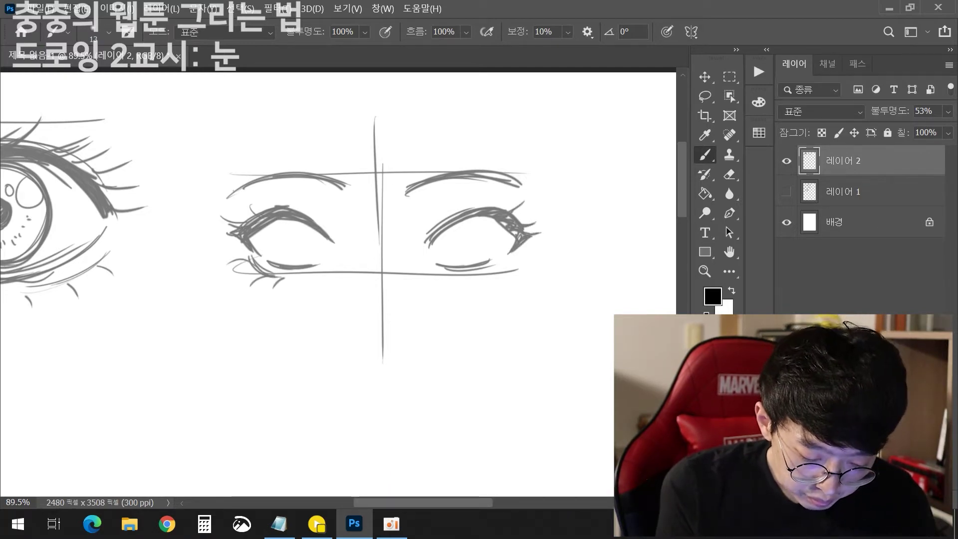
pyautogui.moveTo(528, 260); pyautogui.dragTo(481, 277)
# Step: Draw both irises, add double-eyelid creases, and extend the right eyebrow's tail
pyautogui.moveTo(281, 224); pyautogui.dragTo(289, 264)
pyautogui.moveTo(455, 228); pyautogui.dragTo(462, 253)
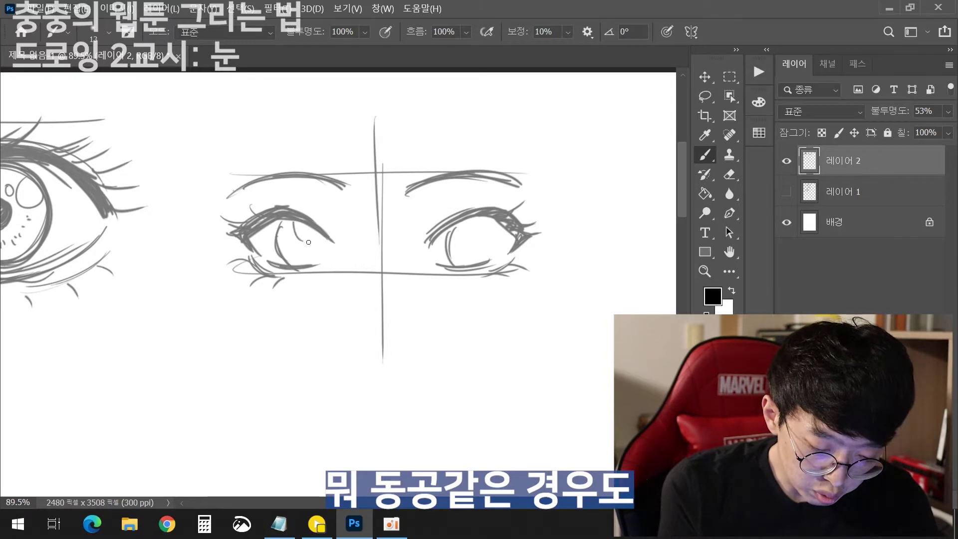
pyautogui.moveTo(305, 225); pyautogui.dragTo(304, 265)
pyautogui.moveTo(473, 216)
pyautogui.mouseDown()
pyautogui.moveTo(479, 263)
pyautogui.moveTo(463, 251)
pyautogui.mouseUp()
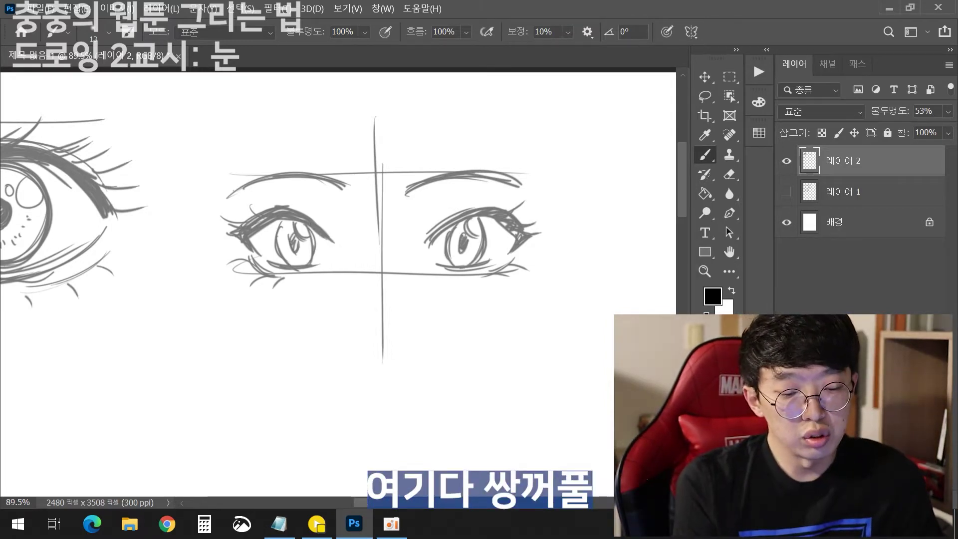
pyautogui.moveTo(434, 209); pyautogui.dragTo(455, 202)
pyautogui.moveTo(299, 205); pyautogui.dragTo(325, 218)
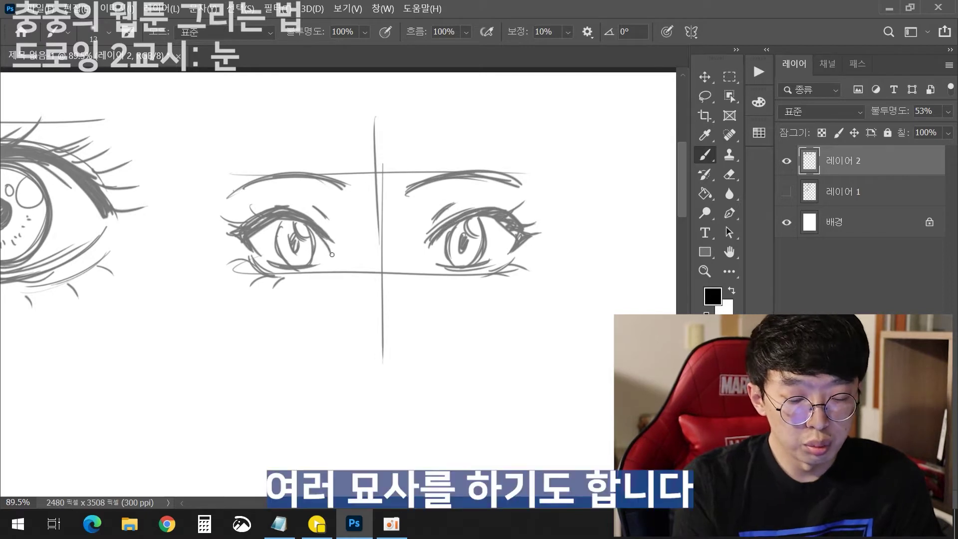
pyautogui.moveTo(503, 178); pyautogui.dragTo(542, 191)
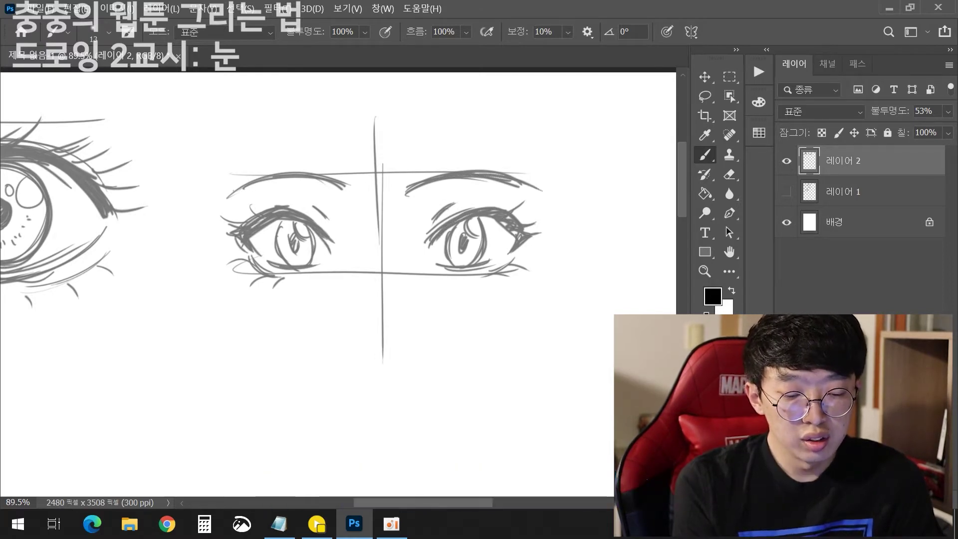
pyautogui.click(729, 252)
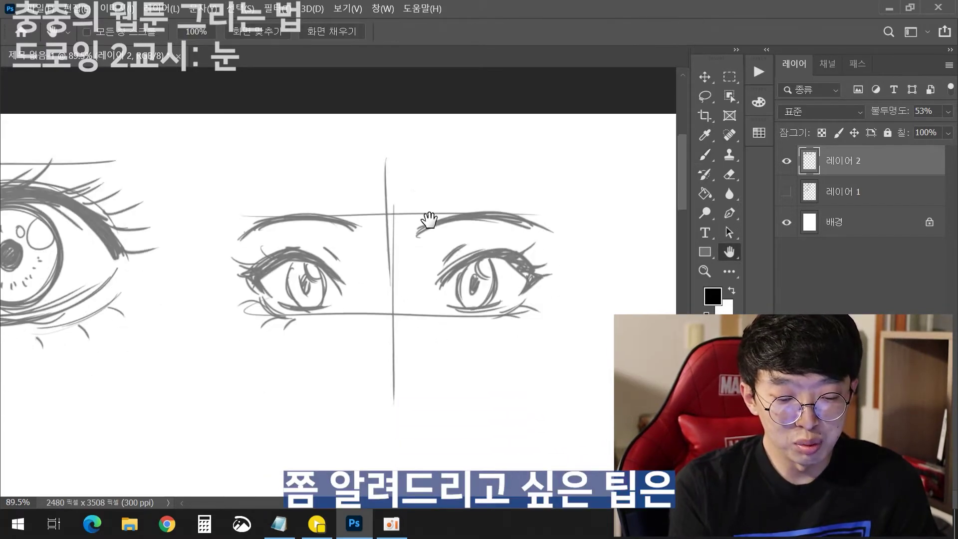
# Step: On fresh canvas, draw a vertical guide and an eye with a heavy hatched lid and oval iris
pyautogui.moveTo(387, 250); pyautogui.dragTo(115, 236)
pyautogui.click(713, 155)
pyautogui.moveTo(292, 114); pyautogui.dragTo(293, 311)
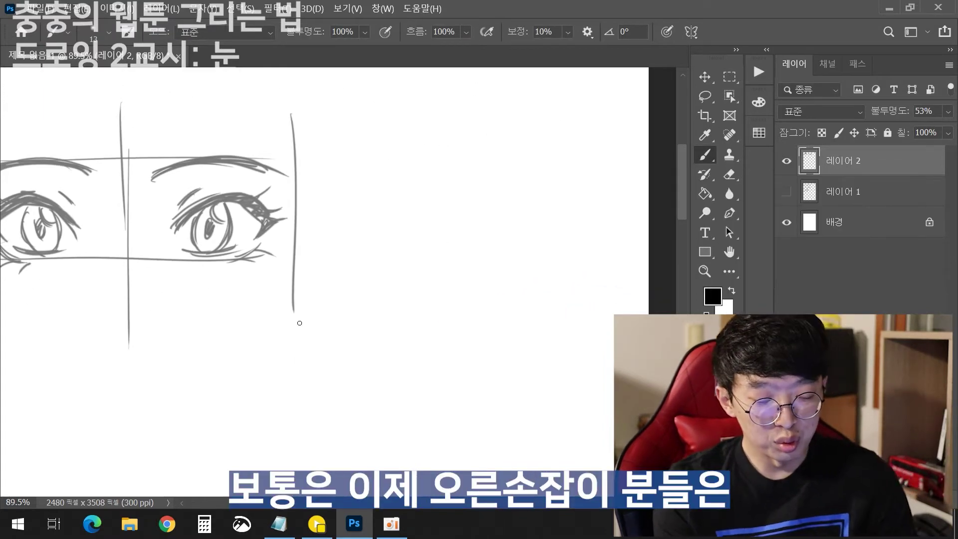
pyautogui.moveTo(461, 167)
pyautogui.mouseDown()
pyautogui.moveTo(438, 220)
pyautogui.moveTo(576, 210)
pyautogui.mouseUp()
pyautogui.moveTo(437, 224)
pyautogui.mouseDown()
pyautogui.moveTo(482, 165)
pyautogui.moveTo(526, 190)
pyautogui.moveTo(544, 181)
pyautogui.moveTo(548, 224)
pyautogui.mouseUp()
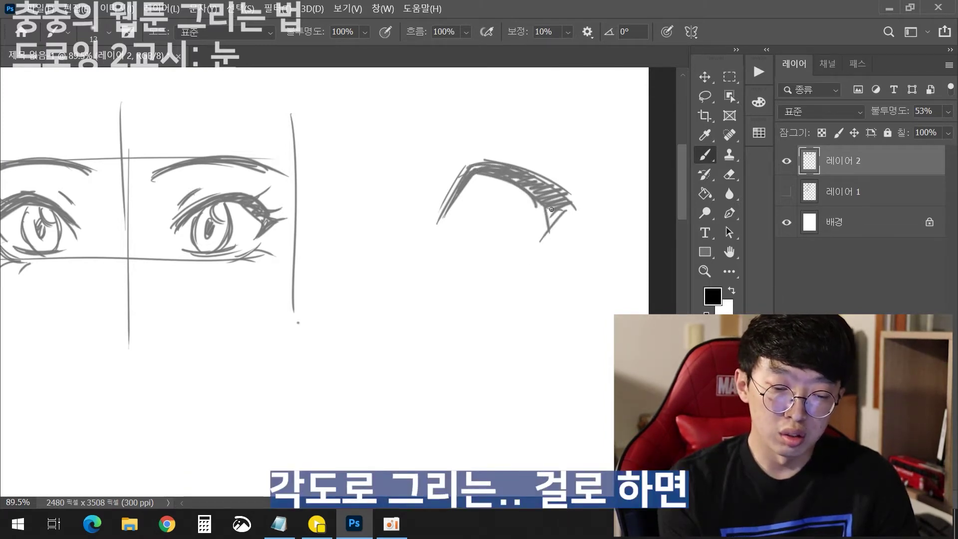
pyautogui.moveTo(482, 180)
pyautogui.mouseDown()
pyautogui.moveTo(494, 255)
pyautogui.moveTo(513, 225)
pyautogui.mouseUp()
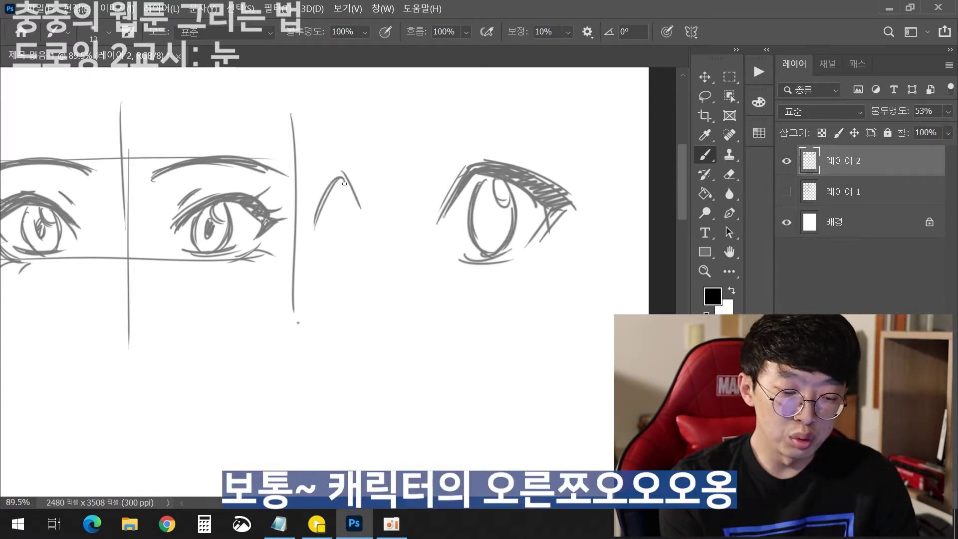
# Step: Sketch a narrow side-turned eye with eyebrow, the nose line, and pupils in both eyes
pyautogui.moveTo(344, 183)
pyautogui.mouseDown()
pyautogui.moveTo(310, 218)
pyautogui.moveTo(362, 249)
pyautogui.mouseUp()
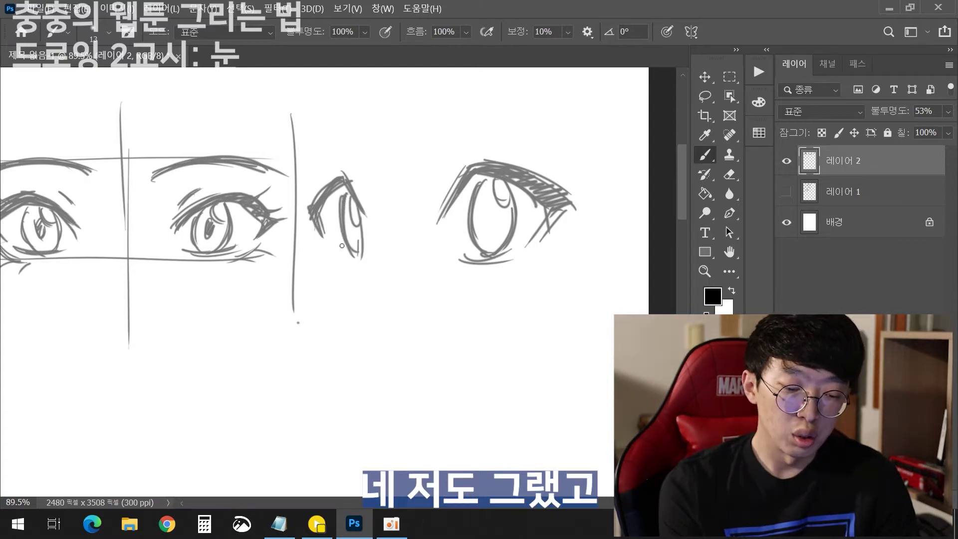
pyautogui.moveTo(322, 217); pyautogui.dragTo(351, 257)
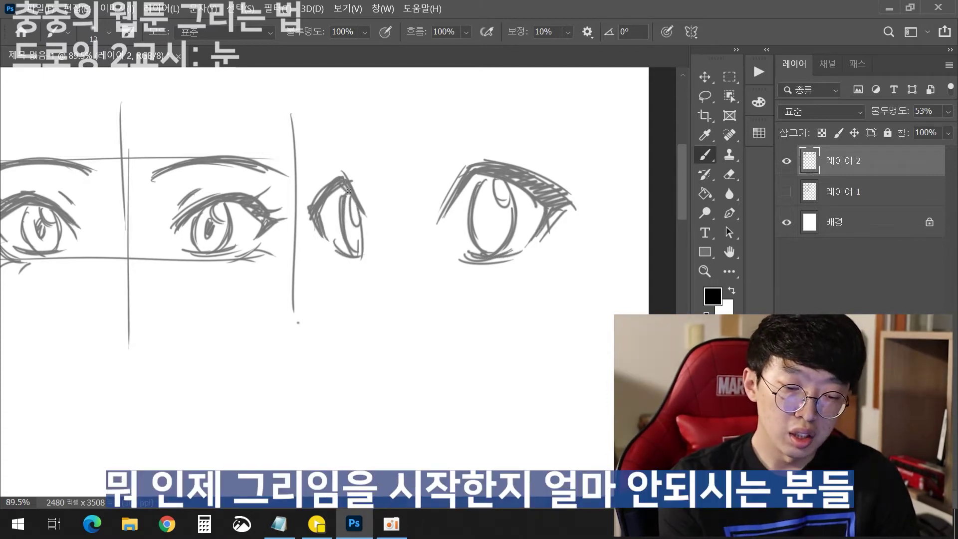
pyautogui.moveTo(459, 172); pyautogui.dragTo(437, 221)
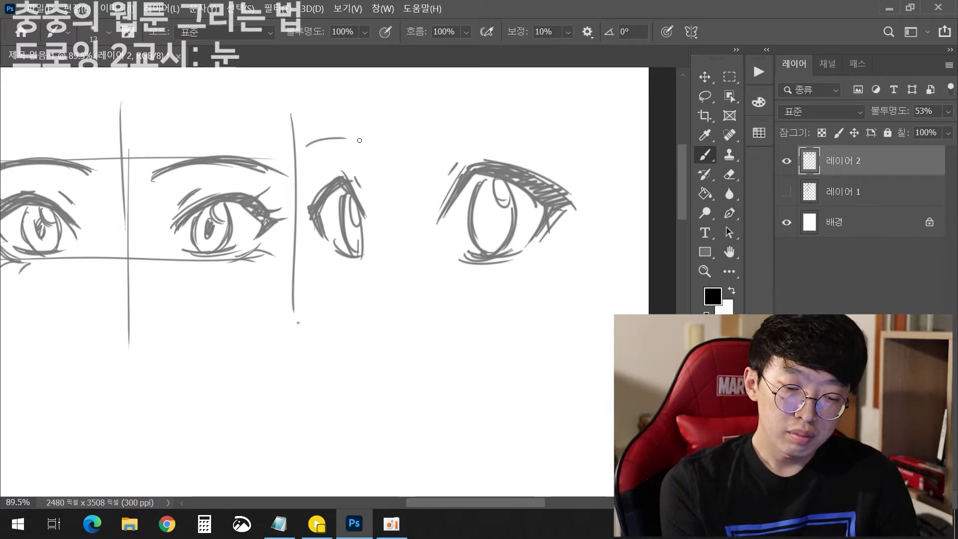
pyautogui.moveTo(434, 144); pyautogui.dragTo(556, 145)
pyautogui.moveTo(379, 279)
pyautogui.mouseDown()
pyautogui.moveTo(358, 315)
pyautogui.moveTo(372, 329)
pyautogui.mouseUp()
pyautogui.moveTo(378, 280); pyautogui.dragTo(353, 317)
pyautogui.moveTo(488, 203); pyautogui.dragTo(486, 228)
pyautogui.moveTo(353, 203); pyautogui.dragTo(356, 222)
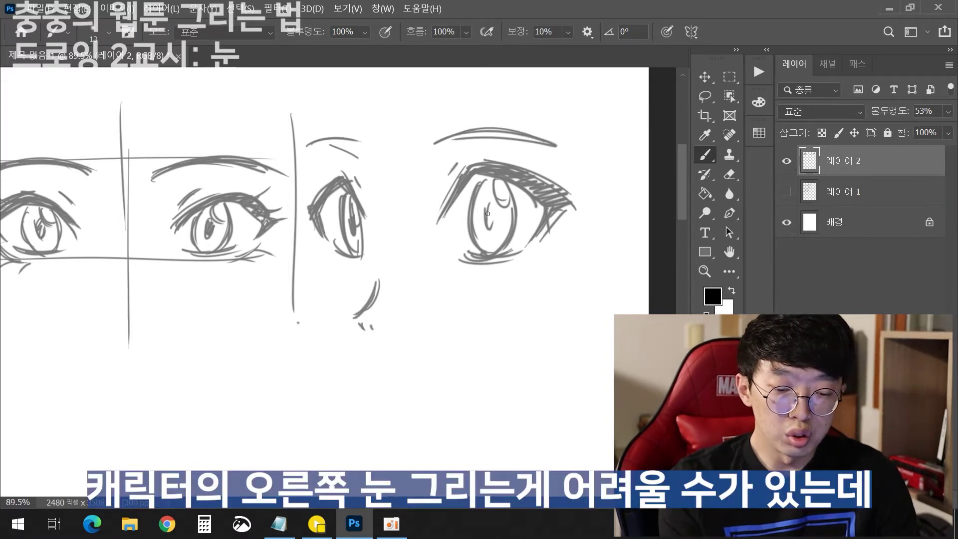
pyautogui.moveTo(492, 211); pyautogui.dragTo(486, 230)
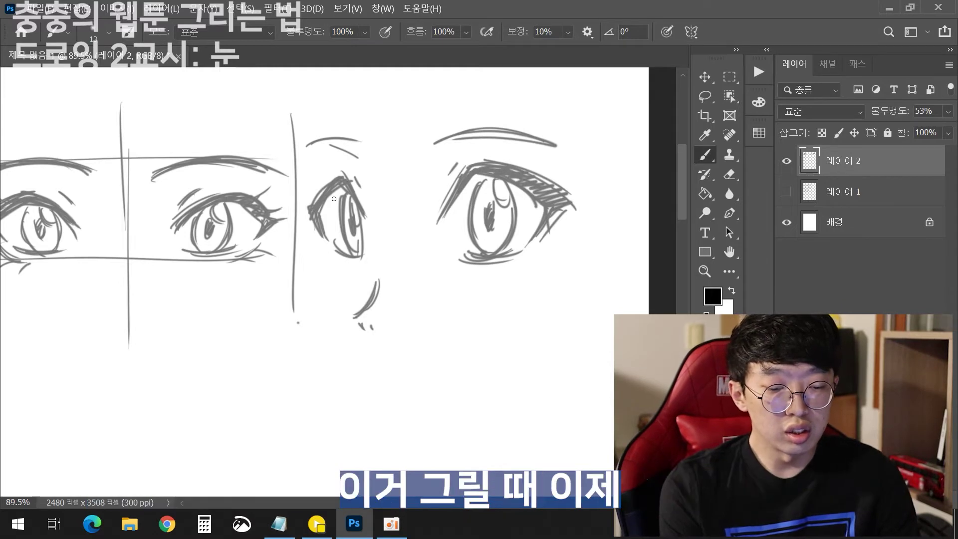
# Step: Add long hair strands around the face and draw the jaw, chin and mouth
pyautogui.moveTo(333, 198); pyautogui.dragTo(362, 212)
pyautogui.moveTo(394, 98); pyautogui.dragTo(452, 202)
pyautogui.moveTo(454, 95); pyautogui.dragTo(464, 198)
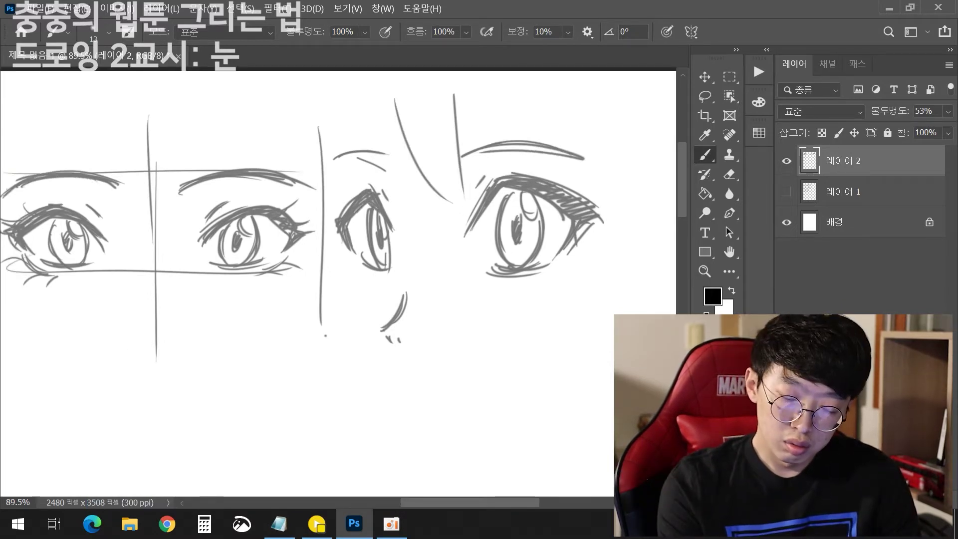
pyautogui.moveTo(522, 86); pyautogui.dragTo(581, 197)
pyautogui.moveTo(551, 116)
pyautogui.mouseDown()
pyautogui.moveTo(657, 261)
pyautogui.moveTo(639, 313)
pyautogui.mouseUp()
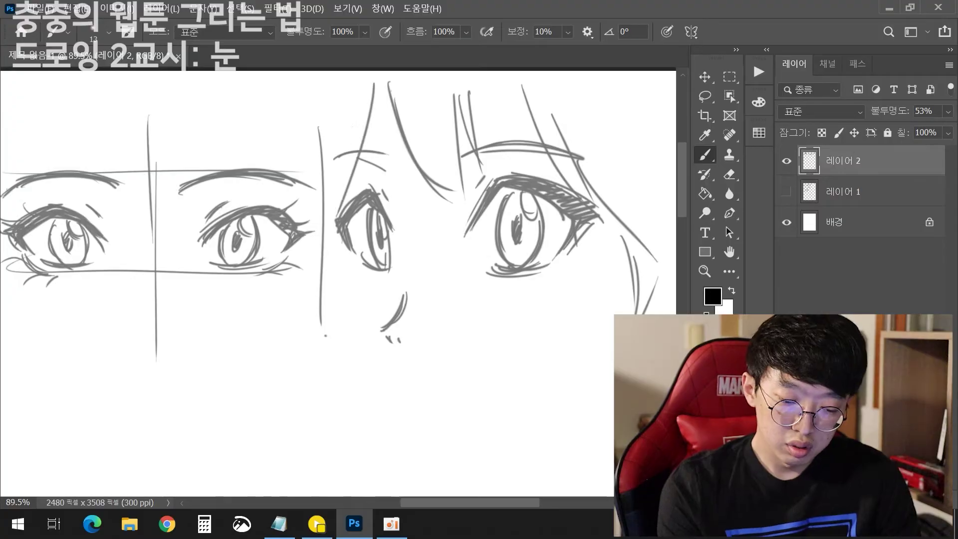
pyautogui.moveTo(347, 229); pyautogui.dragTo(343, 344)
pyautogui.moveTo(361, 380)
pyautogui.mouseDown()
pyautogui.moveTo(439, 454)
pyautogui.moveTo(613, 336)
pyautogui.moveTo(534, 424)
pyautogui.moveTo(452, 469)
pyautogui.mouseUp()
pyautogui.moveTo(391, 367); pyautogui.dragTo(474, 371)
pyautogui.moveTo(256, 374); pyautogui.dragTo(507, 313)
pyautogui.moveTo(339, 324)
pyautogui.mouseDown()
pyautogui.moveTo(554, 329)
pyautogui.moveTo(554, 254)
pyautogui.mouseUp()
# Step: Handwrite a note on blank canvas about drawing the character's right eye first
pyautogui.press('h')
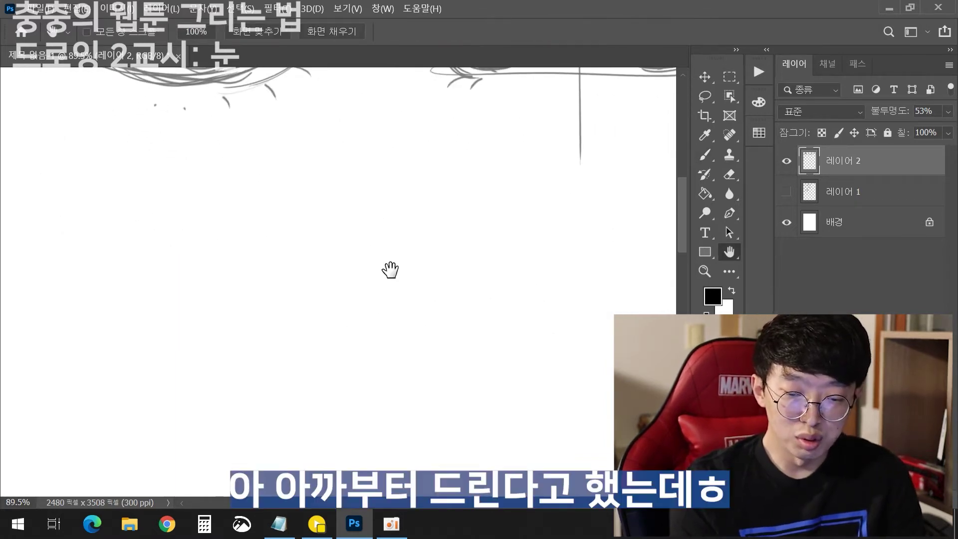
pyautogui.moveTo(374, 282); pyautogui.dragTo(409, 247)
pyautogui.press('b')
pyautogui.moveTo(111, 276); pyautogui.dragTo(86, 293)
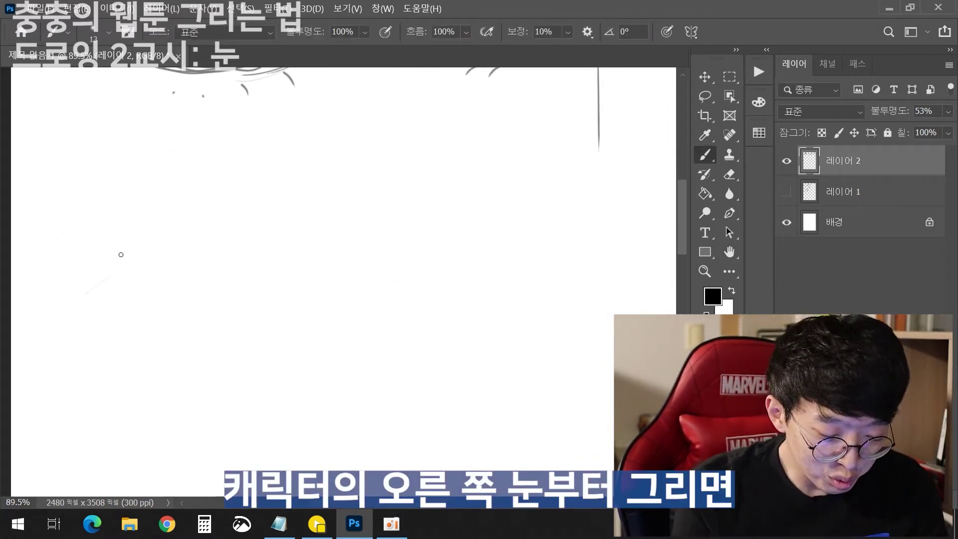
pyautogui.moveTo(113, 192)
pyautogui.mouseDown()
pyautogui.moveTo(107, 200)
pyautogui.moveTo(132, 212)
pyautogui.mouseUp()
pyautogui.moveTo(139, 192); pyautogui.dragTo(319, 204)
# Step: Below the note, draw the curved upper eyelid arcs of two eyes
pyautogui.press('h')
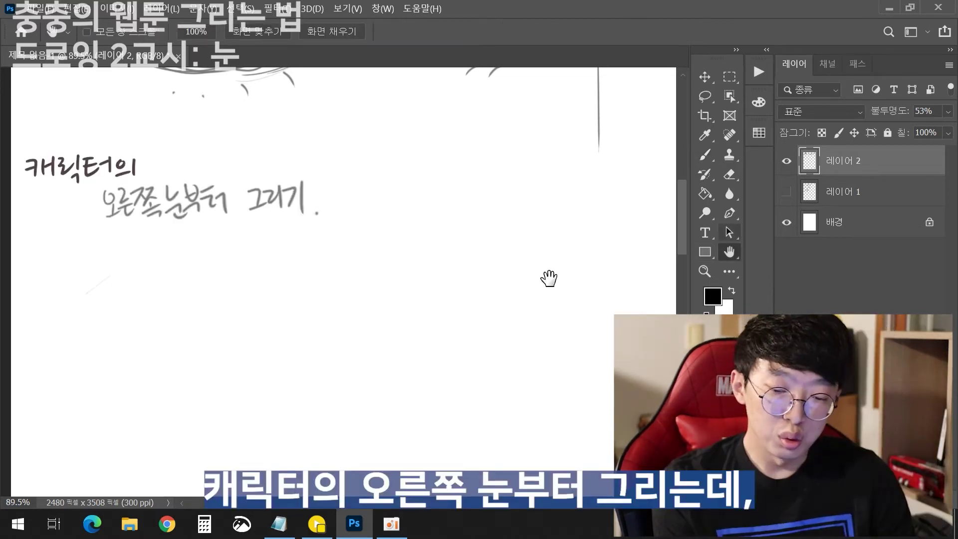
pyautogui.moveTo(547, 274); pyautogui.dragTo(451, 238)
pyautogui.press('b')
pyautogui.moveTo(172, 276); pyautogui.dragTo(233, 338)
pyautogui.moveTo(175, 279); pyautogui.dragTo(234, 338)
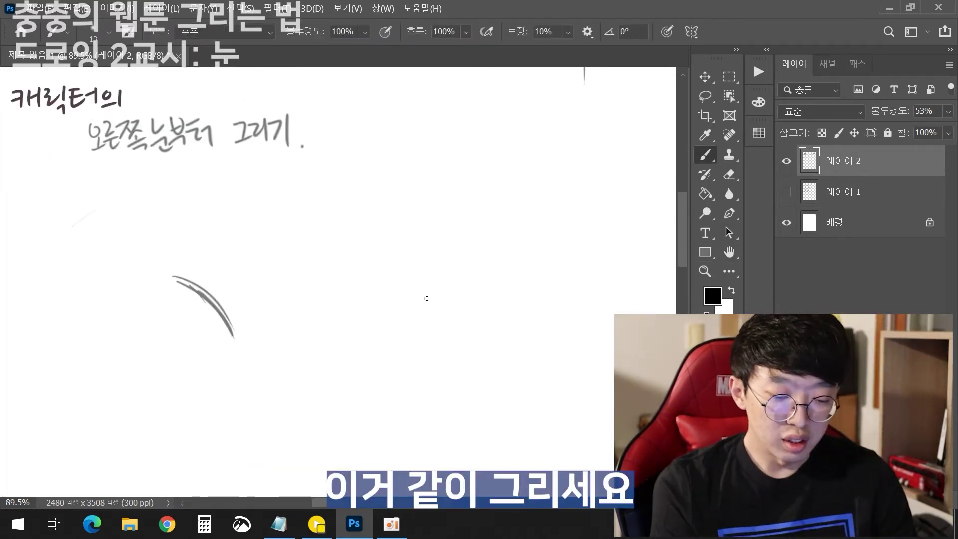
pyautogui.moveTo(362, 330); pyautogui.dragTo(415, 278)
pyautogui.moveTo(413, 279); pyautogui.dragTo(361, 332)
pyautogui.moveTo(84, 324)
pyautogui.mouseDown()
pyautogui.moveTo(170, 279)
pyautogui.moveTo(162, 282)
pyautogui.mouseUp()
pyautogui.moveTo(414, 282); pyautogui.dragTo(520, 319)
pyautogui.moveTo(444, 288); pyautogui.dragTo(502, 327)
pyautogui.moveTo(100, 329)
pyautogui.mouseDown()
pyautogui.moveTo(158, 289)
pyautogui.moveTo(134, 294)
pyautogui.mouseUp()
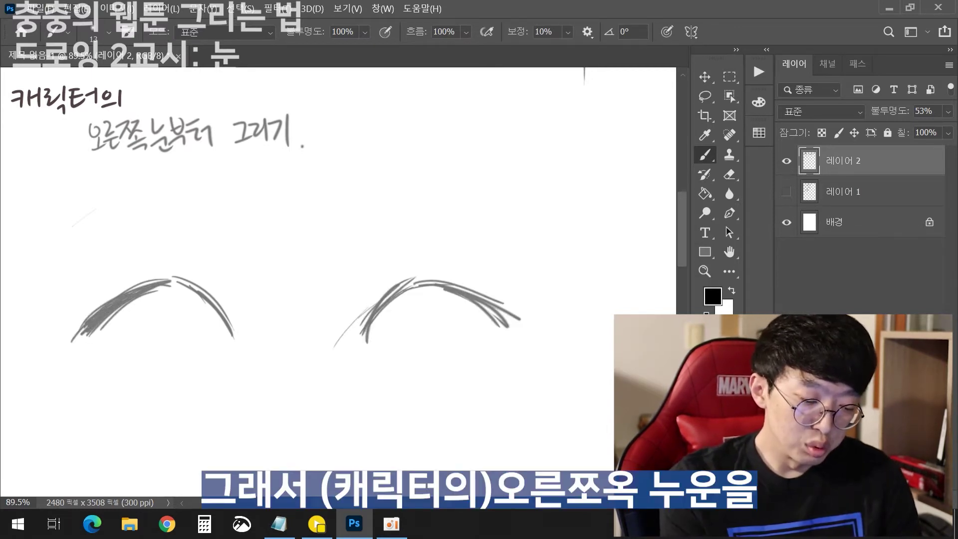
# Step: Darken the outer corners, thicken both upper lids, and draw lower lid lines
pyautogui.moveTo(90, 322); pyautogui.dragTo(114, 355)
pyautogui.moveTo(82, 331); pyautogui.dragTo(107, 352)
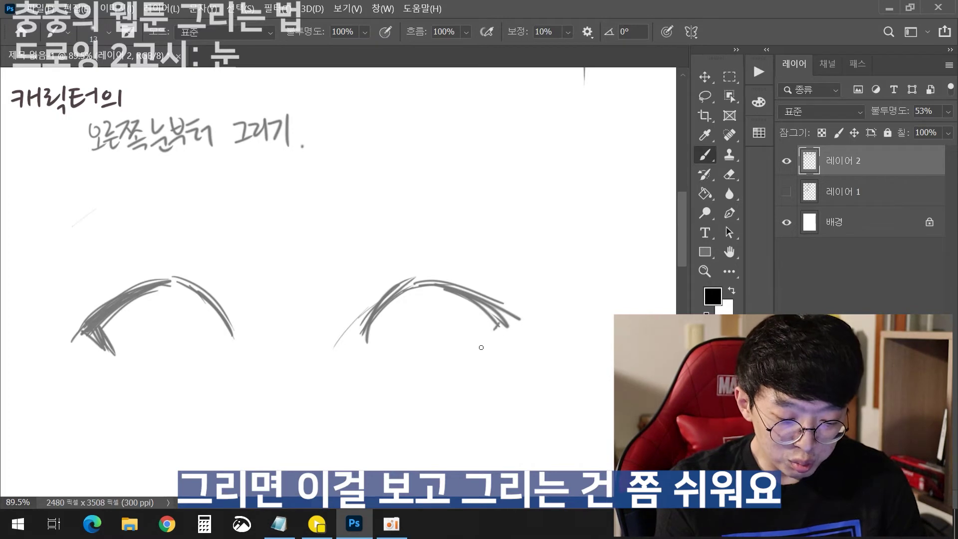
pyautogui.moveTo(481, 337); pyautogui.dragTo(465, 356)
pyautogui.moveTo(425, 285)
pyautogui.mouseDown()
pyautogui.moveTo(497, 325)
pyautogui.moveTo(486, 317)
pyautogui.mouseUp()
pyautogui.moveTo(371, 322); pyautogui.dragTo(428, 290)
pyautogui.moveTo(165, 281); pyautogui.dragTo(213, 314)
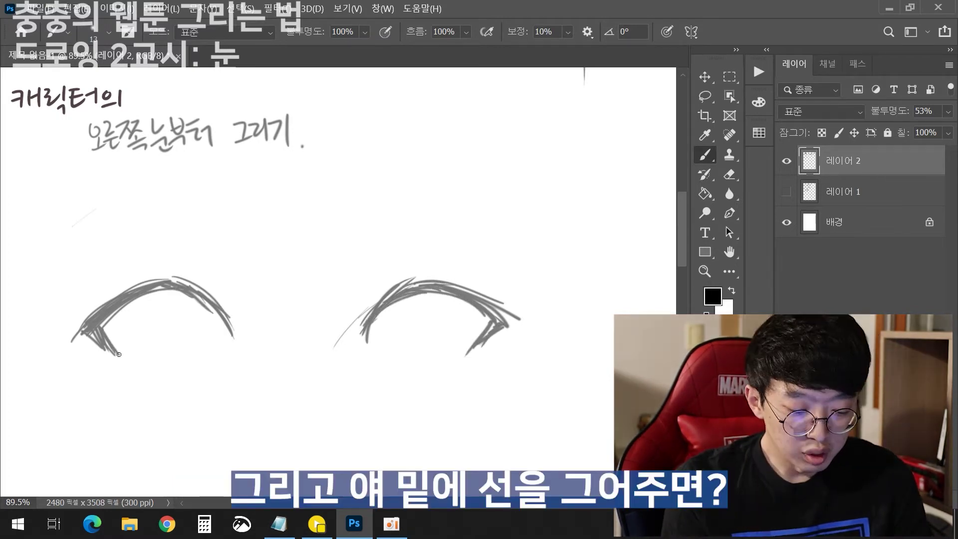
pyautogui.moveTo(144, 368); pyautogui.dragTo(217, 362)
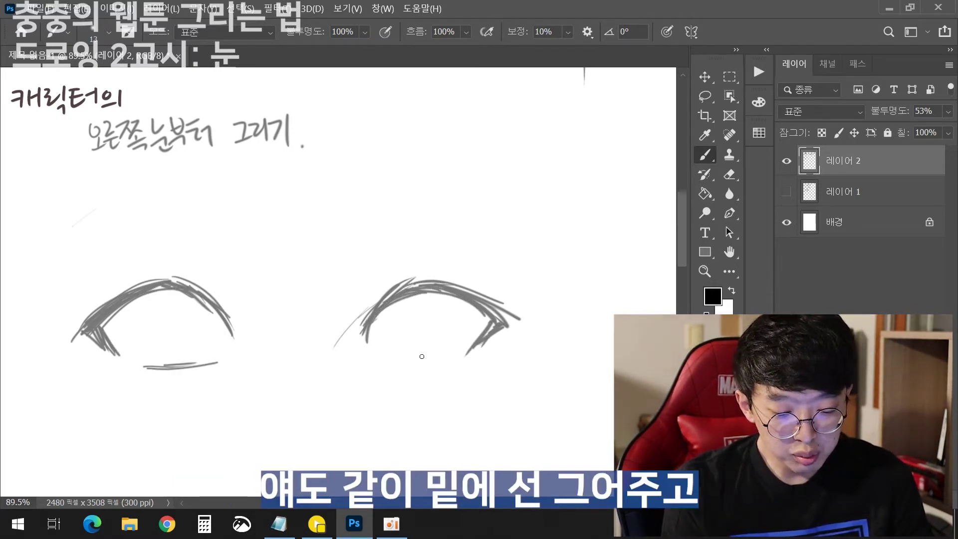
pyautogui.moveTo(374, 363); pyautogui.dragTo(456, 357)
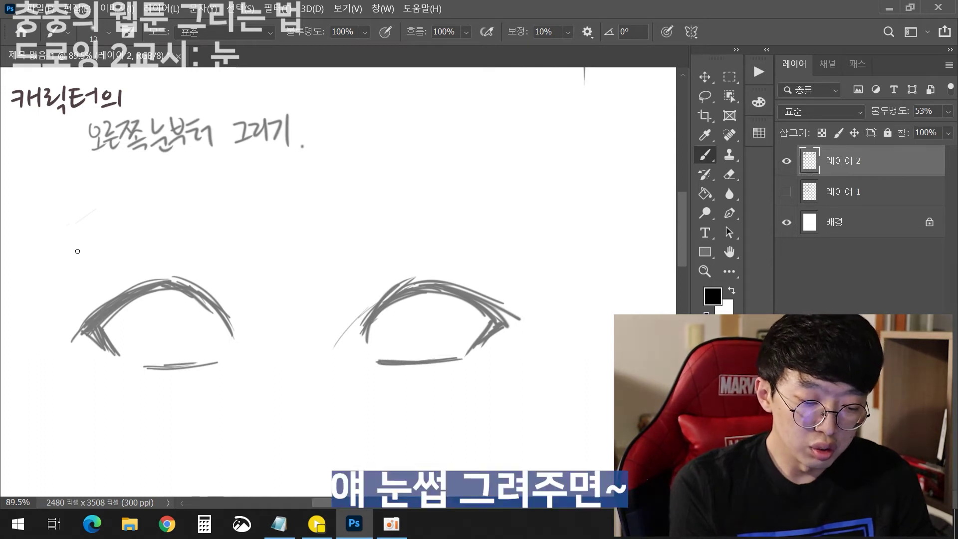
# Step: Draw eyebrows above both eyes and outline both irises with a highlight loop
pyautogui.moveTo(89, 239); pyautogui.dragTo(232, 235)
pyautogui.moveTo(339, 237); pyautogui.dragTo(509, 234)
pyautogui.moveTo(355, 232); pyautogui.dragTo(502, 237)
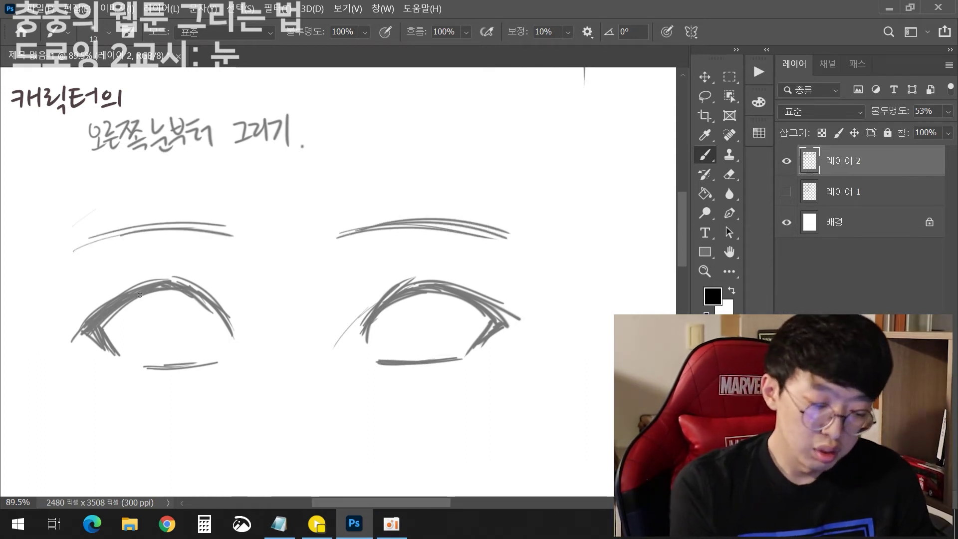
pyautogui.moveTo(391, 277)
pyautogui.mouseDown()
pyautogui.moveTo(367, 318)
pyautogui.moveTo(394, 353)
pyautogui.mouseUp()
pyautogui.moveTo(156, 298); pyautogui.dragTo(167, 363)
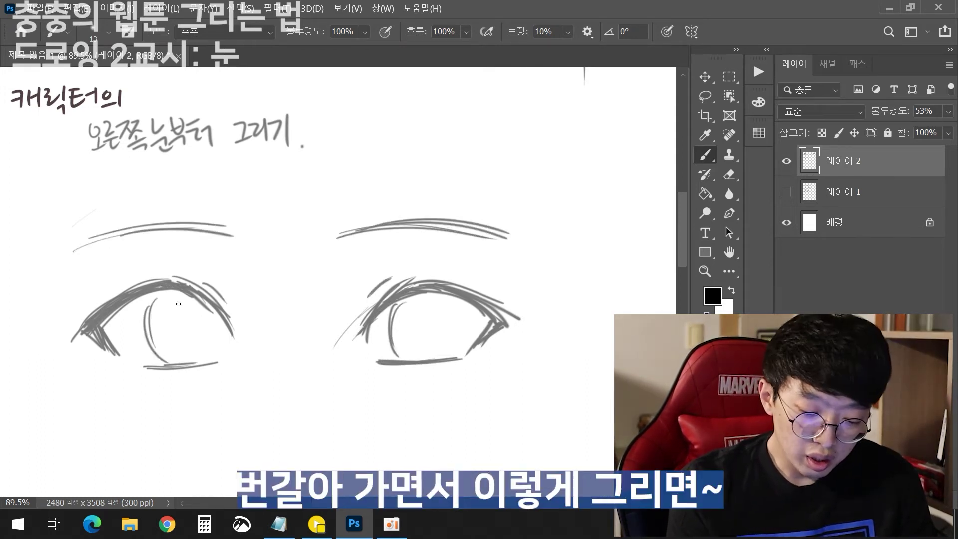
pyautogui.moveTo(205, 302); pyautogui.dragTo(212, 354)
pyautogui.moveTo(428, 298); pyautogui.dragTo(433, 319)
pyautogui.moveTo(440, 299); pyautogui.dragTo(443, 355)
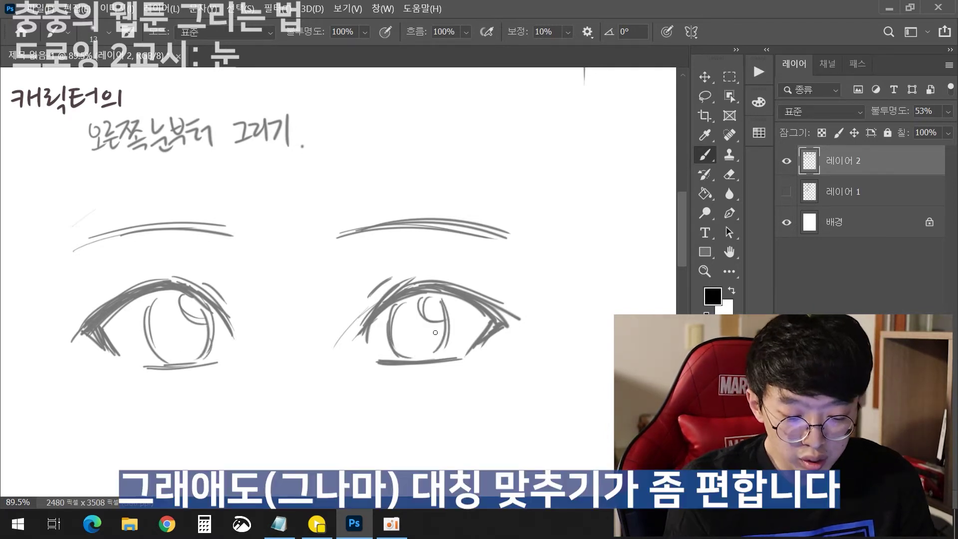
# Step: Reinforce both lower lids, mark the pupils and shade the left pupil dark
pyautogui.moveTo(369, 356); pyautogui.dragTo(457, 357)
pyautogui.moveTo(137, 360); pyautogui.dragTo(221, 358)
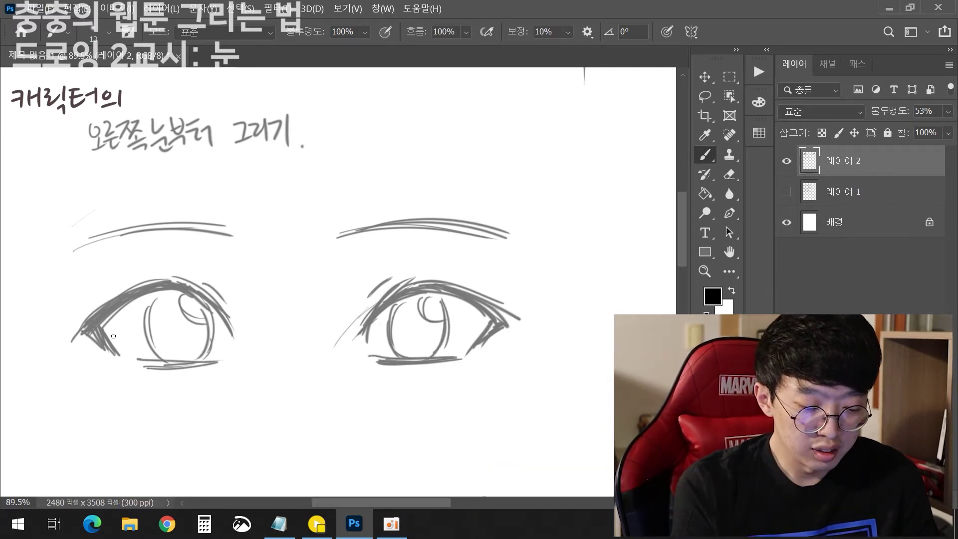
pyautogui.moveTo(170, 322); pyautogui.dragTo(182, 326)
pyautogui.moveTo(412, 322); pyautogui.dragTo(425, 327)
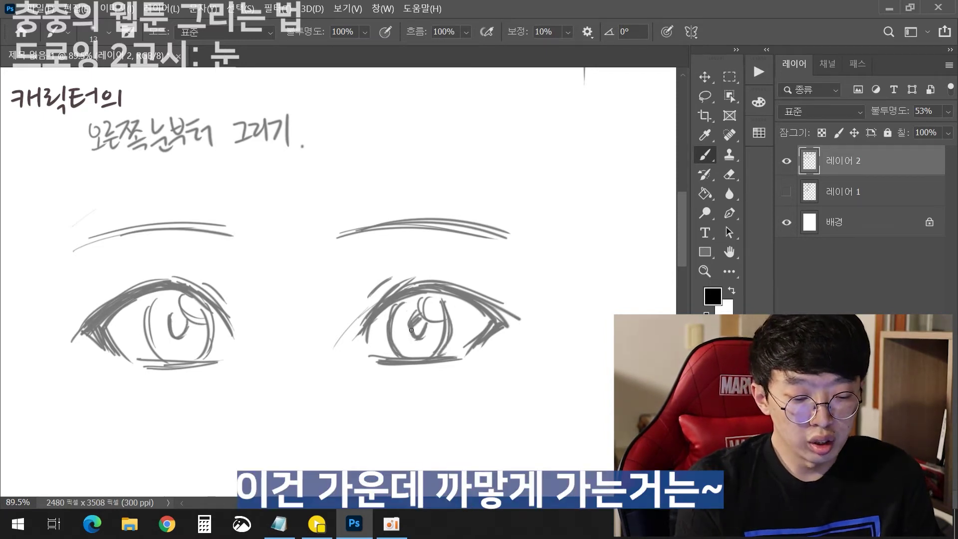
pyautogui.moveTo(180, 313)
pyautogui.mouseDown()
pyautogui.moveTo(152, 312)
pyautogui.moveTo(202, 344)
pyautogui.mouseUp()
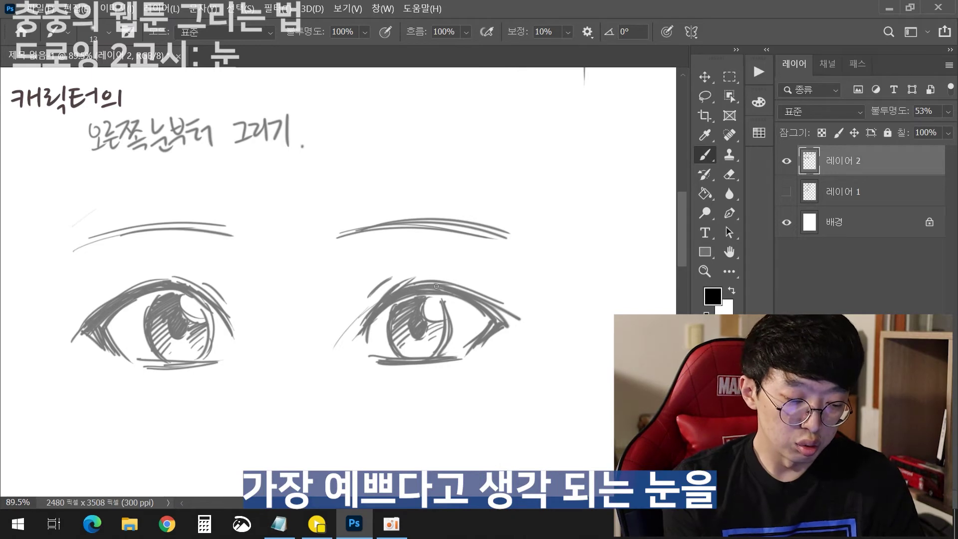
pyautogui.scroll(-2, 491, 271)
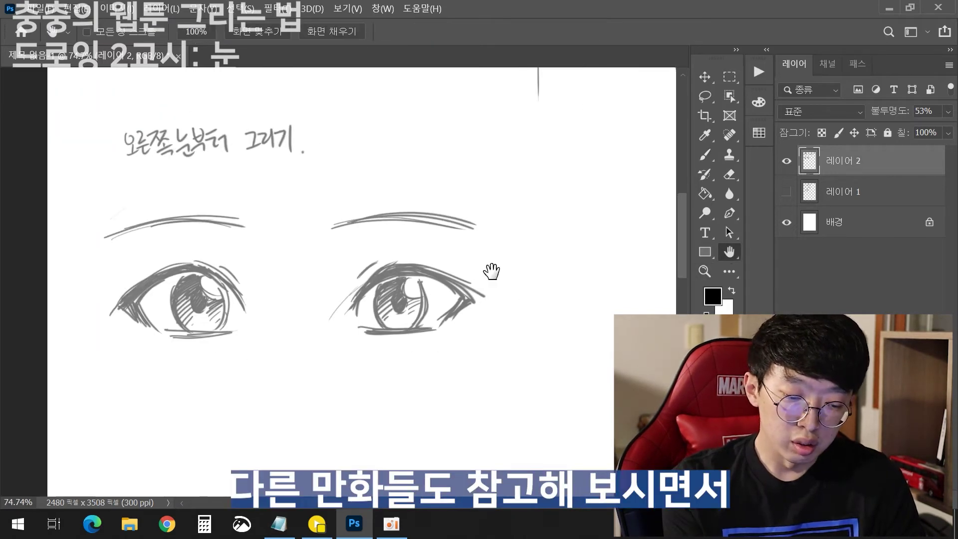
pyautogui.moveTo(491, 272); pyautogui.dragTo(522, 195)
# Step: Add lower lashes and crease lines beneath both eyes
pyautogui.press('b')
pyautogui.moveTo(174, 253); pyautogui.dragTo(205, 270)
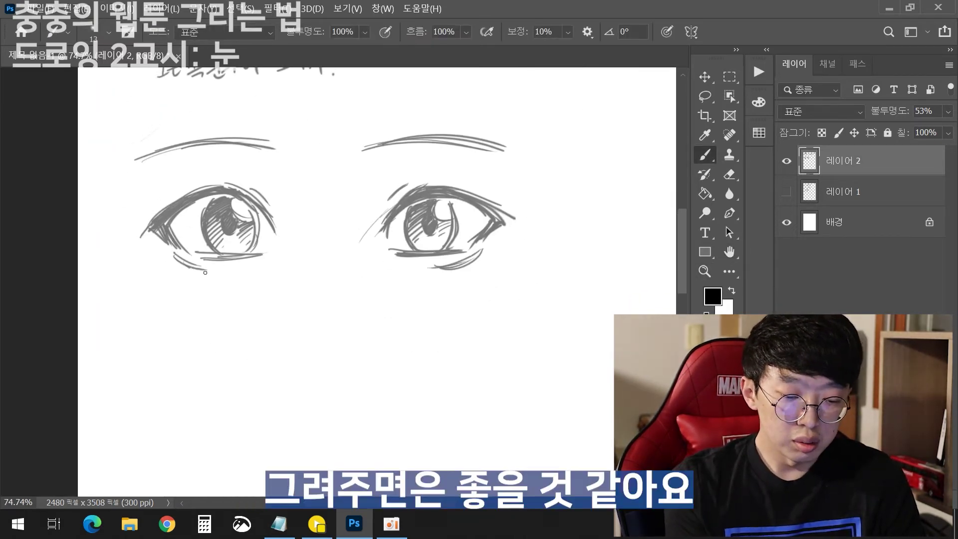
pyautogui.moveTo(491, 244); pyautogui.dragTo(514, 248)
pyautogui.moveTo(471, 256); pyautogui.dragTo(501, 253)
pyautogui.moveTo(147, 269)
pyautogui.mouseDown()
pyautogui.moveTo(180, 258)
pyautogui.moveTo(175, 266)
pyautogui.moveTo(204, 272)
pyautogui.mouseUp()
pyautogui.moveTo(215, 289); pyautogui.dragTo(232, 269)
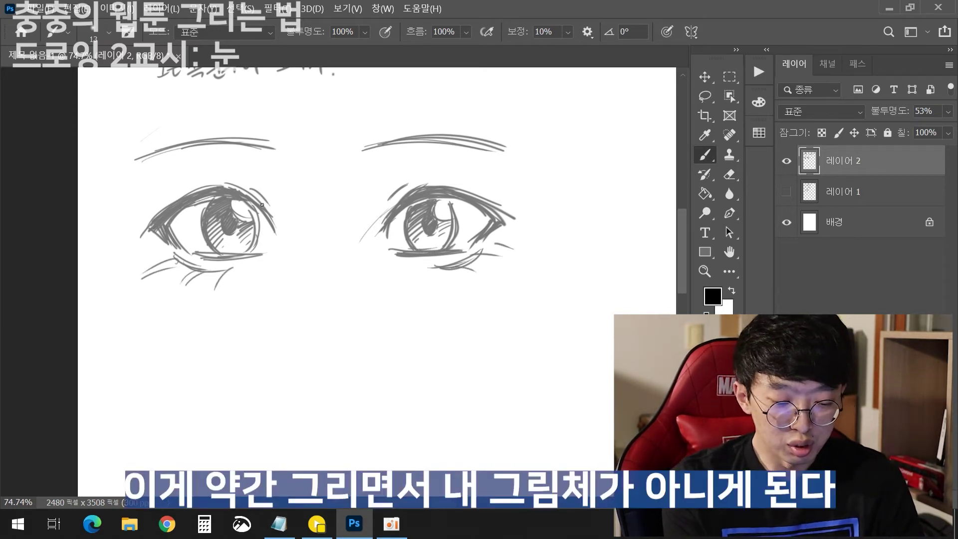
# Step: Move to blank space beside the eyes and draw a simple eye's upper lid
pyautogui.press('h')
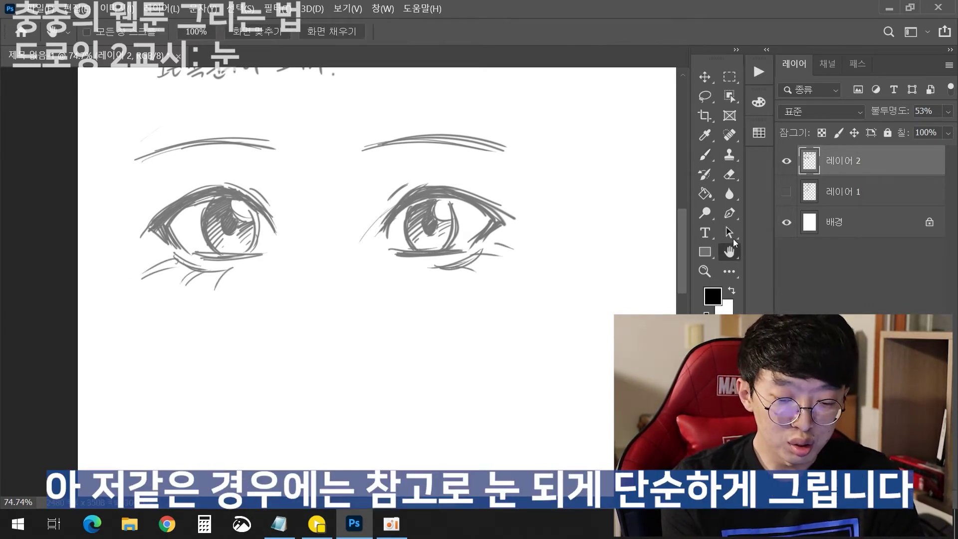
pyautogui.moveTo(573, 226)
pyautogui.mouseDown()
pyautogui.moveTo(353, 293)
pyautogui.moveTo(421, 243)
pyautogui.mouseUp()
pyautogui.click(705, 156)
pyautogui.moveTo(491, 258)
pyautogui.mouseDown()
pyautogui.moveTo(543, 265)
pyautogui.moveTo(502, 280)
pyautogui.mouseUp()
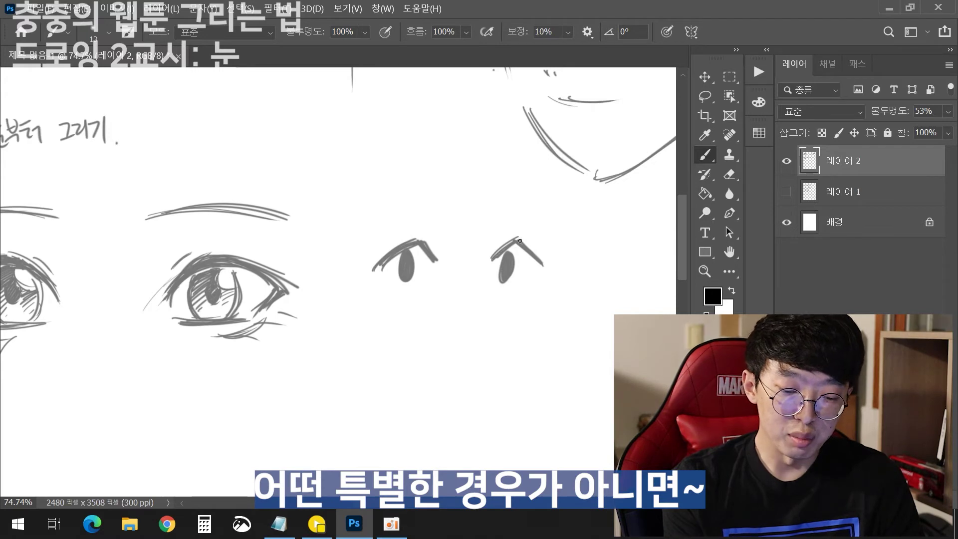
# Step: Give the simple-eyed face a thicker lid, eyebrow, spiky hair, blush hatching and open mouth
pyautogui.moveTo(519, 241); pyautogui.dragTo(544, 271)
pyautogui.moveTo(491, 220); pyautogui.dragTo(545, 212)
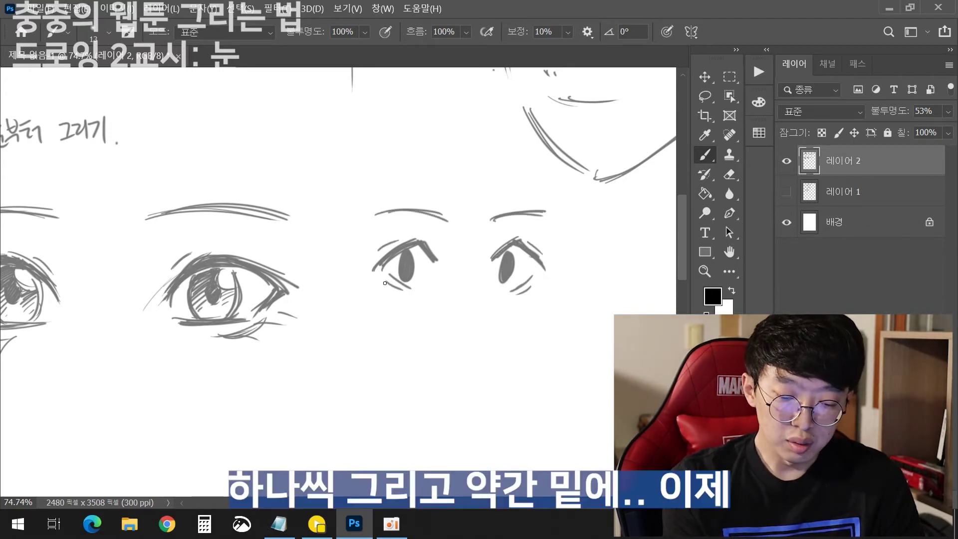
pyautogui.press('e')
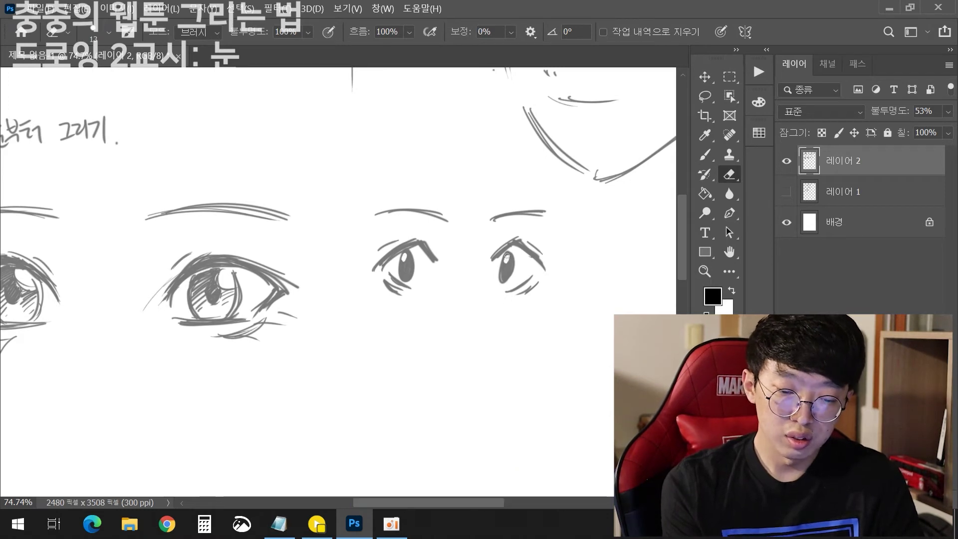
pyautogui.press('b')
pyautogui.moveTo(388, 223)
pyautogui.mouseDown()
pyautogui.moveTo(491, 172)
pyautogui.moveTo(527, 225)
pyautogui.mouseUp()
pyautogui.moveTo(393, 301); pyautogui.dragTo(417, 307)
pyautogui.moveTo(499, 317); pyautogui.dragTo(522, 311)
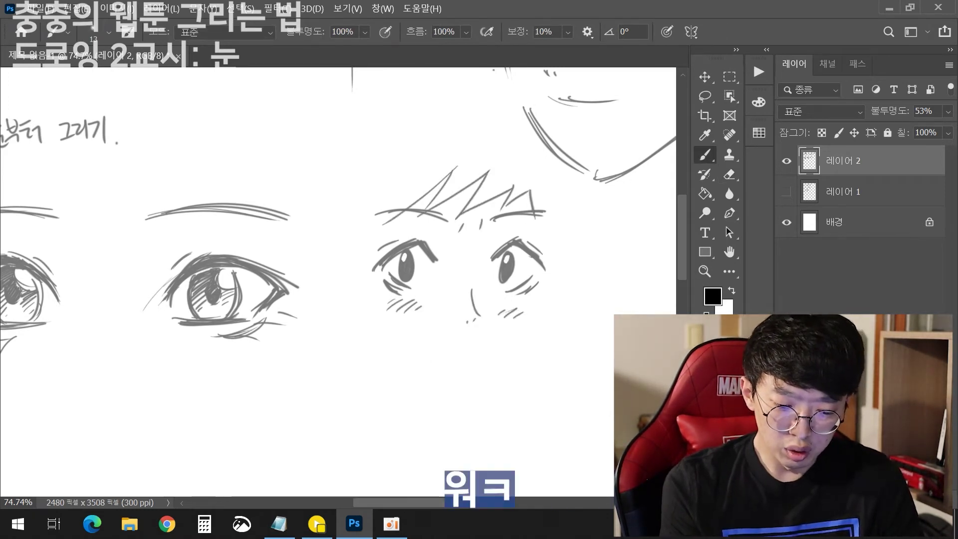
pyautogui.moveTo(451, 349)
pyautogui.mouseDown()
pyautogui.moveTo(469, 384)
pyautogui.moveTo(449, 394)
pyautogui.moveTo(463, 372)
pyautogui.mouseUp()
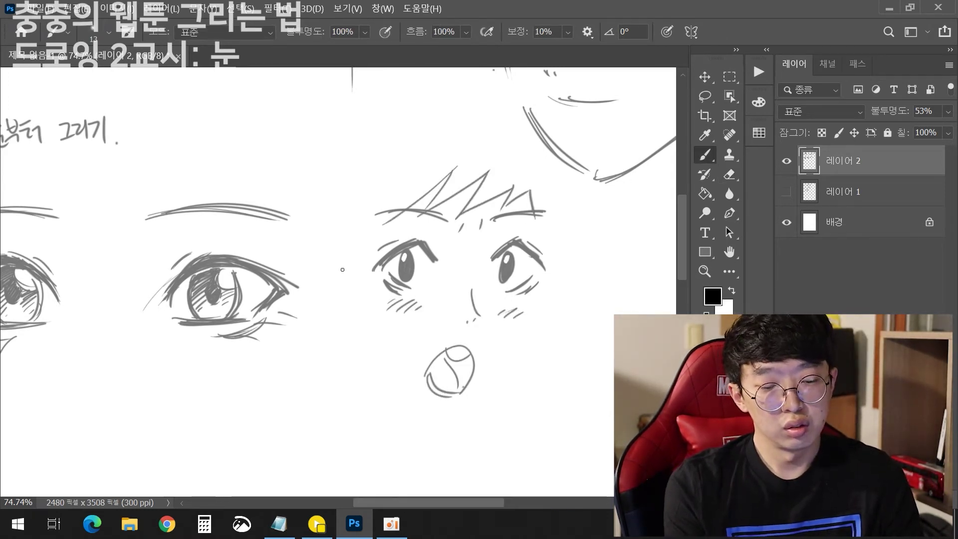
# Step: Sketch the left ear, left cheek line, right jaw line and short chin strokes
pyautogui.moveTo(332, 252); pyautogui.dragTo(350, 331)
pyautogui.moveTo(371, 228); pyautogui.dragTo(357, 299)
pyautogui.moveTo(557, 229); pyautogui.dragTo(544, 314)
pyautogui.moveTo(375, 329); pyautogui.dragTo(378, 356)
pyautogui.moveTo(390, 366); pyautogui.dragTo(393, 384)
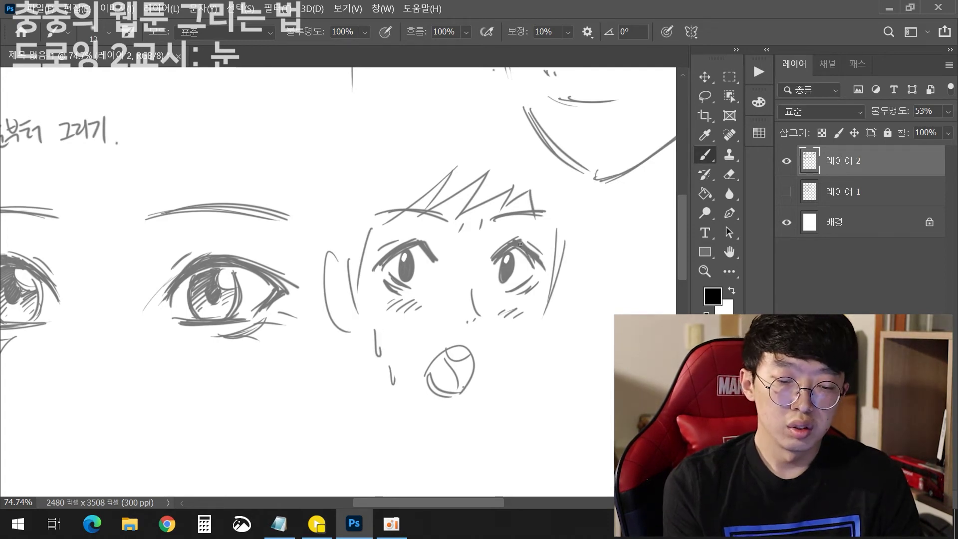
# Step: Draw six long hair strands falling across the large detailed eyes
pyautogui.hscroll(-5, 318, 106)
pyautogui.moveTo(229, 127); pyautogui.dragTo(199, 262)
pyautogui.moveTo(315, 106); pyautogui.dragTo(313, 265)
pyautogui.moveTo(175, 124); pyautogui.dragTo(112, 252)
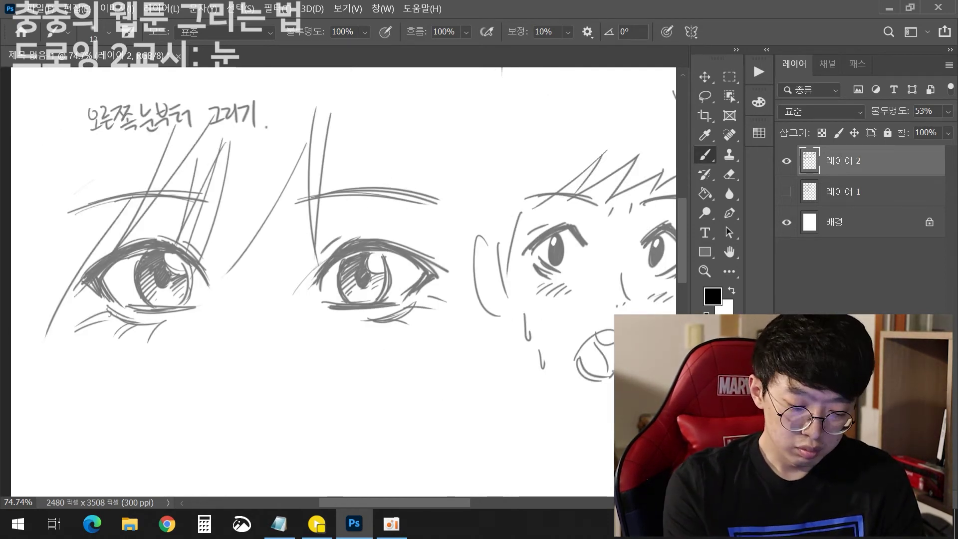
pyautogui.moveTo(333, 106); pyautogui.dragTo(399, 247)
pyautogui.moveTo(471, 180); pyautogui.dragTo(491, 329)
pyautogui.moveTo(312, 124); pyautogui.dragTo(184, 284)
# Step: Draw the right jaw contour down toward the chin and extend the left face contour
pyautogui.scroll(-3, 180, 282)
pyautogui.moveTo(251, 227); pyautogui.dragTo(244, 287)
pyautogui.moveTo(251, 244); pyautogui.dragTo(242, 280)
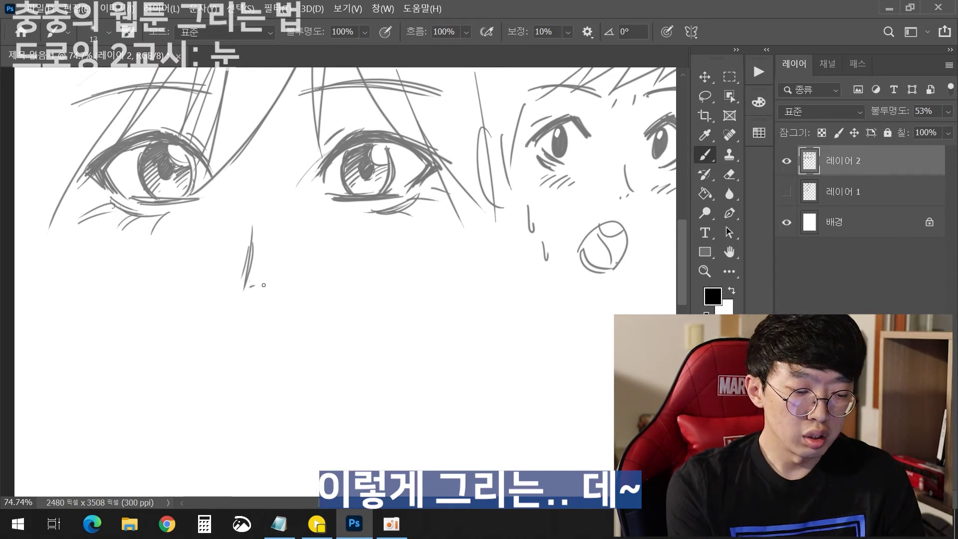
pyautogui.moveTo(59, 209); pyautogui.dragTo(150, 388)
pyautogui.moveTo(460, 159); pyautogui.dragTo(417, 331)
pyautogui.moveTo(88, 278); pyautogui.dragTo(127, 366)
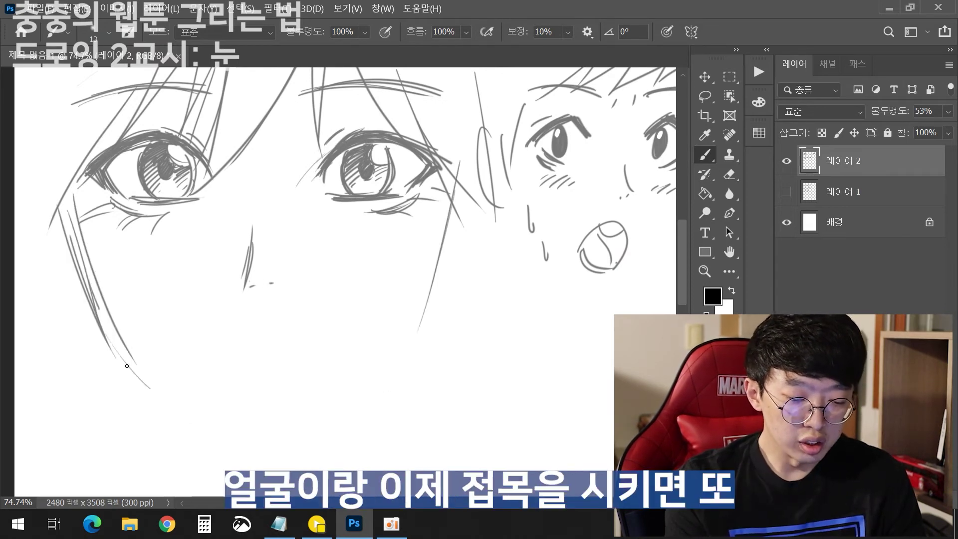
pyautogui.moveTo(413, 299); pyautogui.dragTo(376, 386)
# Step: Add the chin curve, jaw construction strokes and short strokes shaping the left cheek
pyautogui.moveTo(439, 209); pyautogui.dragTo(284, 449)
pyautogui.moveTo(48, 210); pyautogui.dragTo(105, 321)
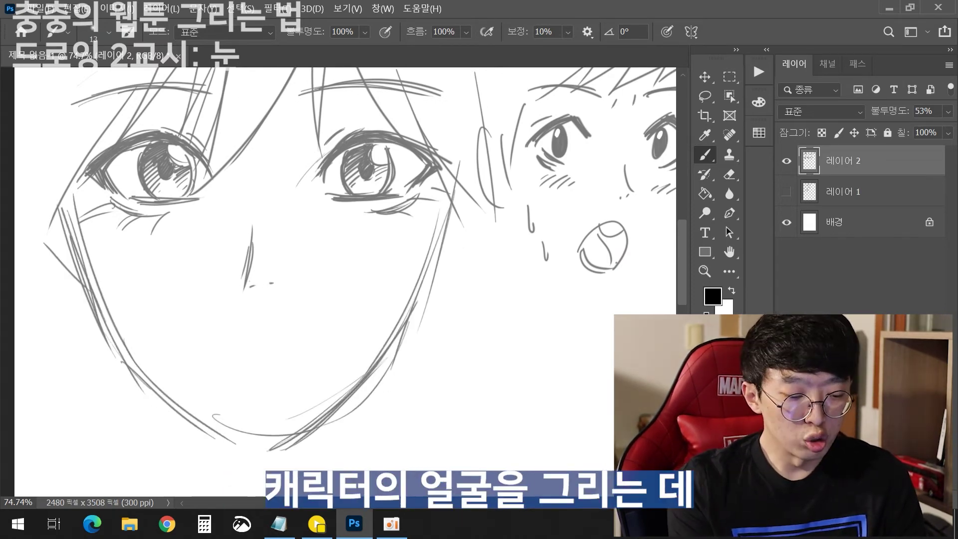
pyautogui.moveTo(467, 243); pyautogui.dragTo(432, 274)
pyautogui.moveTo(214, 414); pyautogui.dragTo(349, 414)
pyautogui.moveTo(41, 247); pyautogui.dragTo(80, 289)
pyautogui.moveTo(37, 259); pyautogui.dragTo(93, 296)
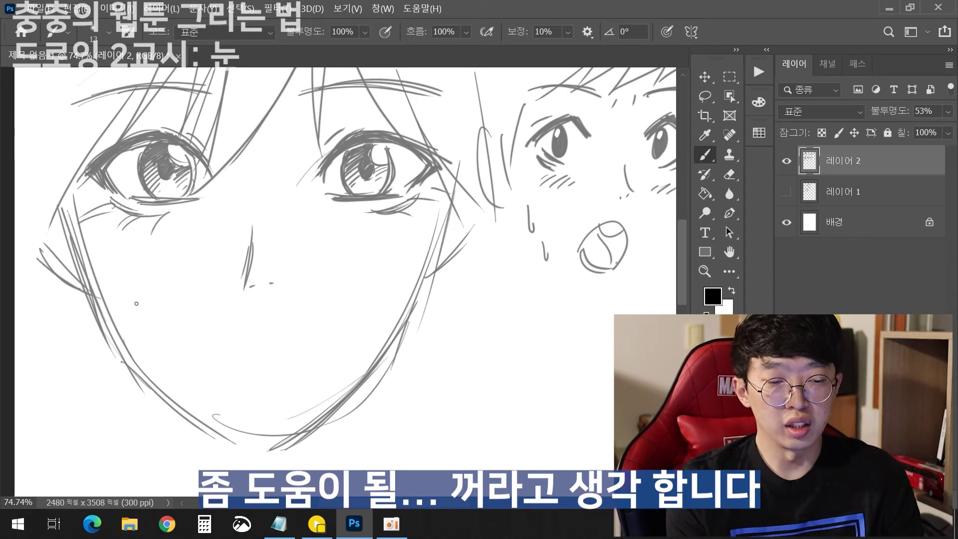
# Step: Pan the view with the Hand tool over to an empty area of canvas
pyautogui.click(728, 252)
pyautogui.moveTo(541, 238); pyautogui.dragTo(481, 217)
pyautogui.moveTo(492, 206)
pyautogui.mouseDown()
pyautogui.moveTo(524, 215)
pyautogui.moveTo(455, 206)
pyautogui.moveTo(492, 208)
pyautogui.moveTo(673, 151)
pyautogui.mouseUp()
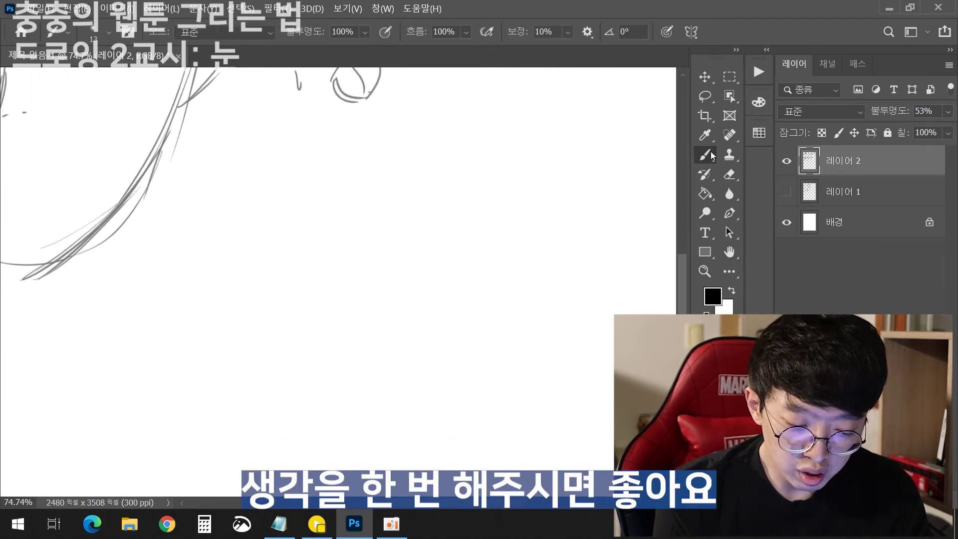
# Step: Zoom the canvas in to about 103% and return to the Brush
pyautogui.click(704, 270)
pyautogui.moveTo(533, 260); pyautogui.dragTo(536, 274)
pyautogui.press('b')
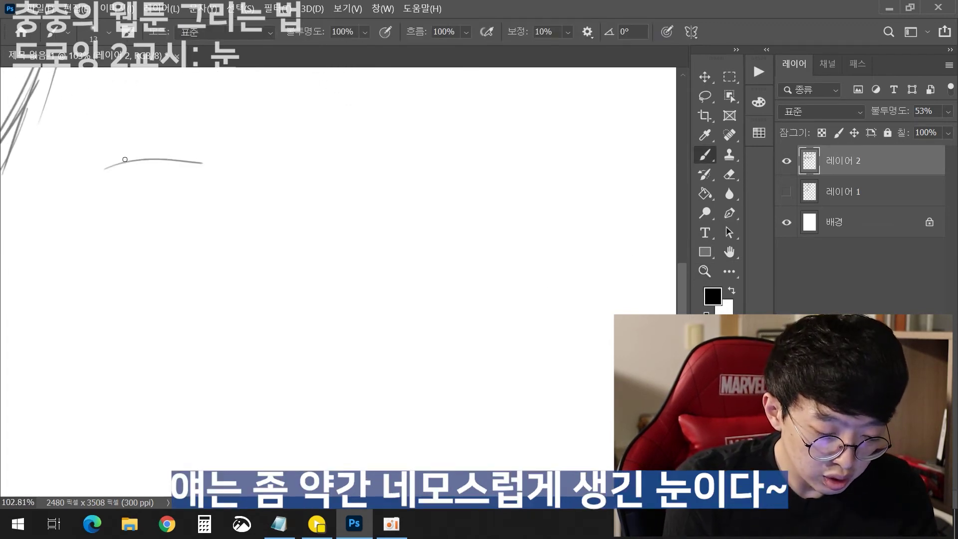
# Step: Draw a boxy eye pair with thick upper lids, oval irises, lash lines and eyebrows
pyautogui.moveTo(272, 172)
pyautogui.mouseDown()
pyautogui.moveTo(330, 155)
pyautogui.moveTo(368, 187)
pyautogui.moveTo(373, 159)
pyautogui.mouseUp()
pyautogui.moveTo(115, 163); pyautogui.dragTo(211, 187)
pyautogui.moveTo(313, 170); pyautogui.dragTo(319, 210)
pyautogui.moveTo(333, 168); pyautogui.dragTo(326, 205)
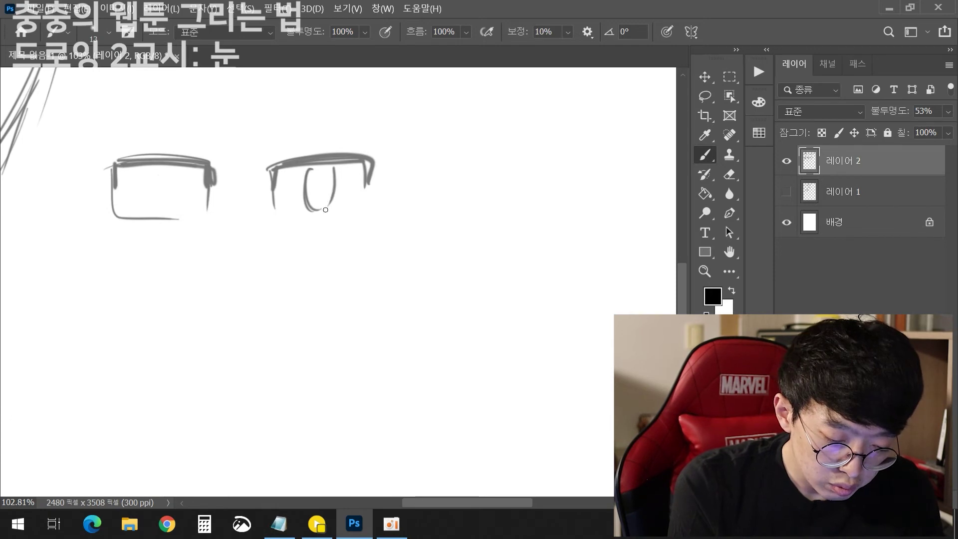
pyautogui.moveTo(165, 169); pyautogui.dragTo(158, 204)
pyautogui.moveTo(170, 175); pyautogui.dragTo(163, 182)
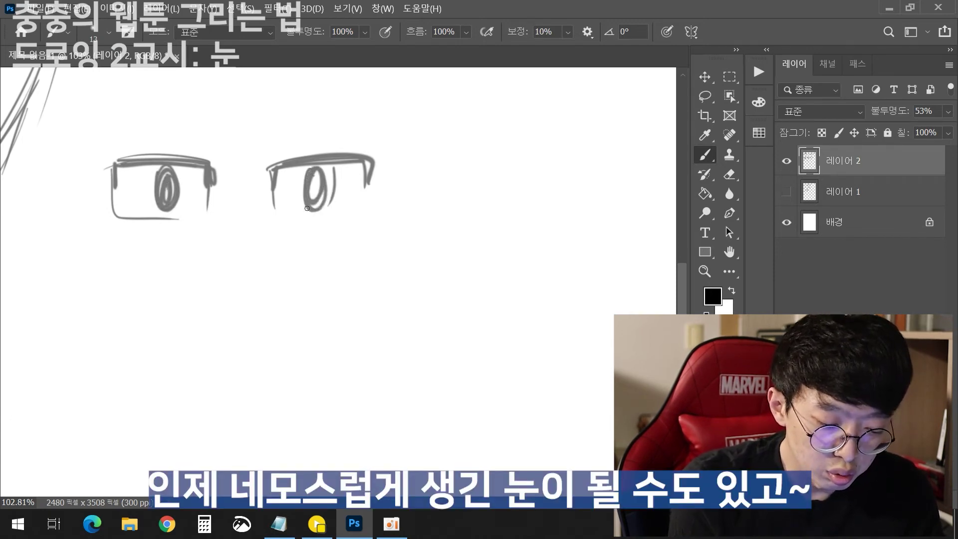
pyautogui.moveTo(306, 208); pyautogui.dragTo(319, 174)
pyautogui.moveTo(160, 152); pyautogui.dragTo(212, 149)
pyautogui.moveTo(287, 150); pyautogui.dragTo(317, 146)
pyautogui.moveTo(116, 109)
pyautogui.mouseDown()
pyautogui.moveTo(210, 132)
pyautogui.moveTo(342, 108)
pyautogui.mouseUp()
# Step: Draw a third and fourth eye with slanted, thickened lids and irises
pyautogui.moveTo(425, 198); pyautogui.dragTo(503, 183)
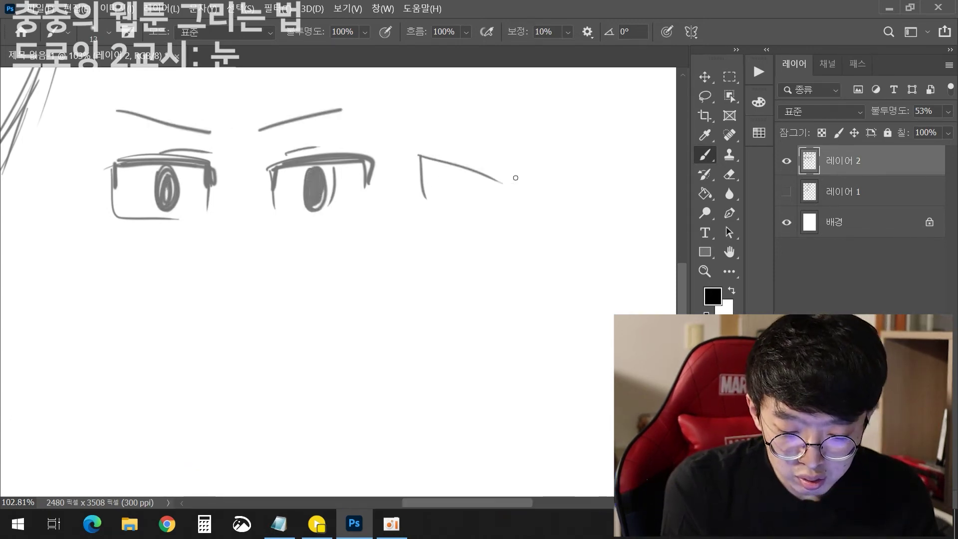
pyautogui.moveTo(434, 158); pyautogui.dragTo(515, 189)
pyautogui.moveTo(569, 186); pyautogui.dragTo(630, 150)
pyautogui.moveTo(420, 155); pyautogui.dragTo(514, 188)
pyautogui.moveTo(469, 176); pyautogui.dragTo(470, 195)
pyautogui.moveTo(566, 187); pyautogui.dragTo(648, 141)
pyautogui.moveTo(647, 141); pyautogui.dragTo(649, 178)
pyautogui.moveTo(596, 178); pyautogui.dragTo(594, 198)
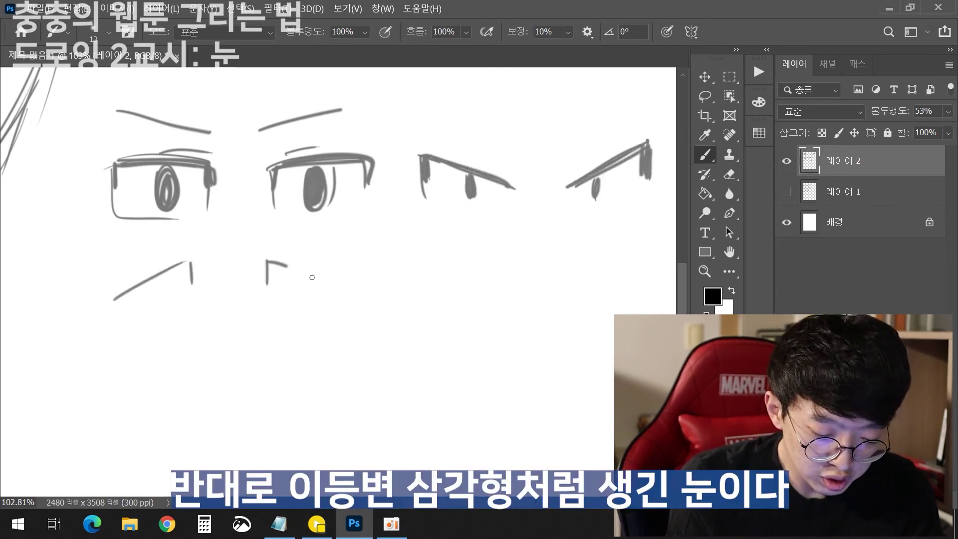
# Step: Sketch a lower row of narrow eyes with slanted lids, irises and eyebrows
pyautogui.moveTo(287, 263); pyautogui.dragTo(352, 302)
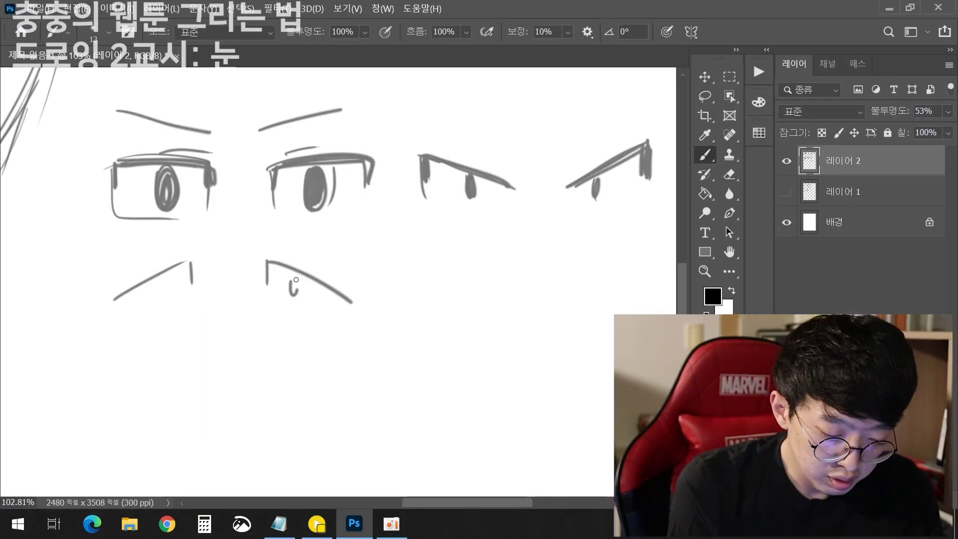
pyautogui.moveTo(163, 280); pyautogui.dragTo(163, 300)
pyautogui.moveTo(115, 299); pyautogui.dragTo(194, 261)
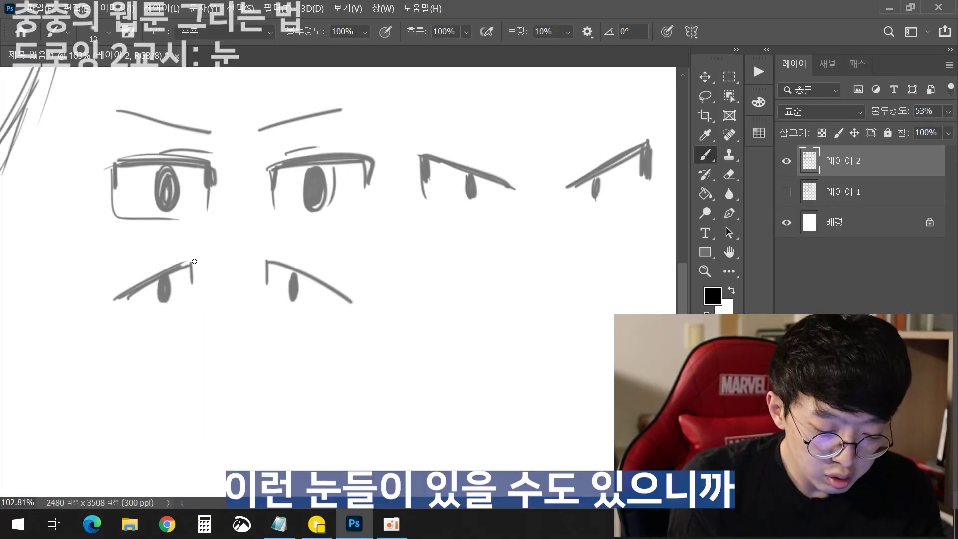
pyautogui.moveTo(306, 265); pyautogui.dragTo(339, 281)
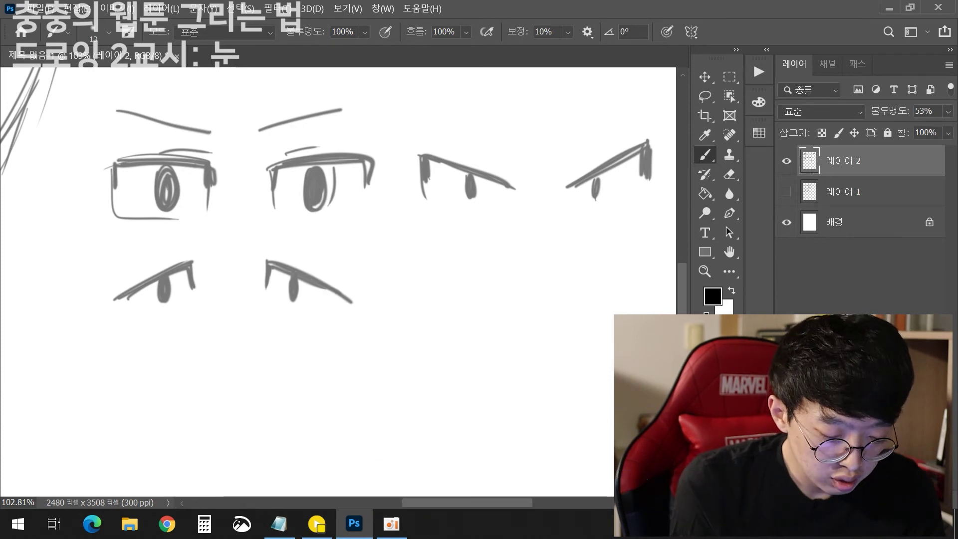
pyautogui.moveTo(252, 245); pyautogui.dragTo(344, 225)
pyautogui.moveTo(115, 231); pyautogui.dragTo(213, 242)
# Step: Draw a pair of arched eyes with oval irises, and add eyebrows above the eyes
pyautogui.moveTo(421, 317); pyautogui.dragTo(495, 305)
pyautogui.moveTo(567, 319); pyautogui.dragTo(640, 306)
pyautogui.moveTo(463, 294); pyautogui.dragTo(463, 325)
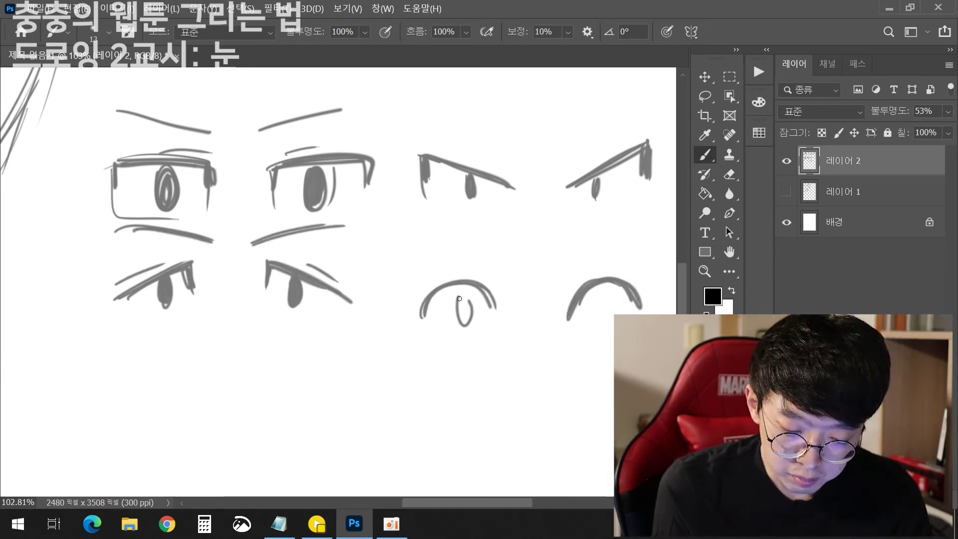
pyautogui.moveTo(595, 298); pyautogui.dragTo(595, 328)
pyautogui.moveTo(596, 177); pyautogui.dragTo(596, 202)
pyautogui.moveTo(470, 177); pyautogui.dragTo(469, 199)
pyautogui.moveTo(437, 115); pyautogui.dragTo(513, 143)
pyautogui.moveTo(561, 140); pyautogui.dragTo(647, 108)
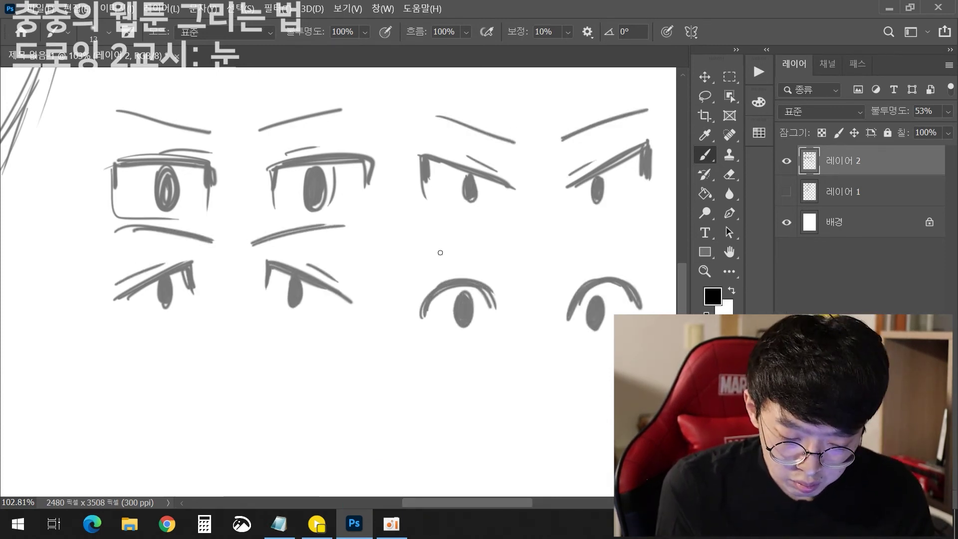
pyautogui.moveTo(418, 249); pyautogui.dragTo(504, 260)
pyautogui.moveTo(547, 259); pyautogui.dragTo(635, 237)
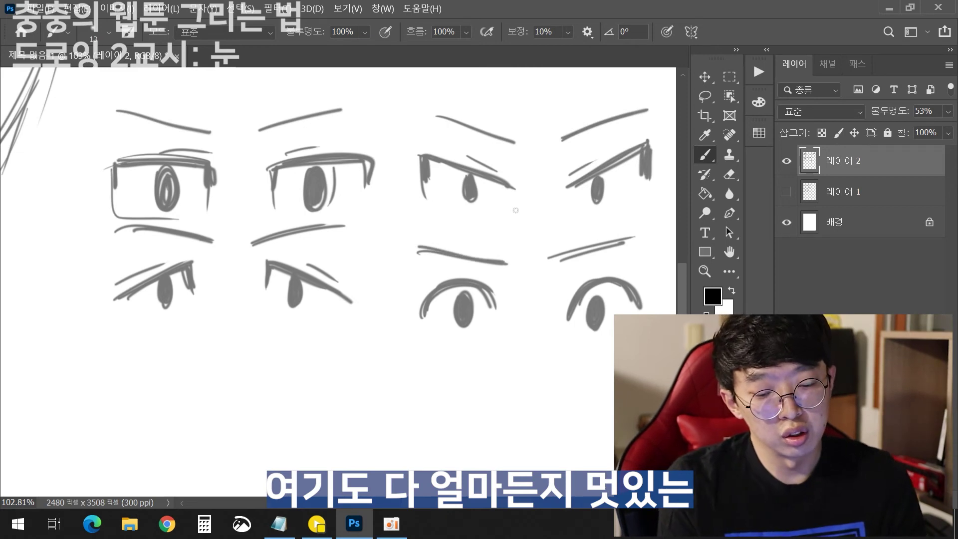
# Step: Rough in head outlines and crossing guide lines around the right-hand eyes
pyautogui.moveTo(527, 215)
pyautogui.mouseDown()
pyautogui.moveTo(499, 294)
pyautogui.moveTo(571, 220)
pyautogui.mouseUp()
pyautogui.moveTo(473, 224); pyautogui.dragTo(453, 273)
pyautogui.moveTo(489, 213)
pyautogui.mouseDown()
pyautogui.moveTo(403, 305)
pyautogui.moveTo(370, 363)
pyautogui.mouseUp()
pyautogui.moveTo(409, 153)
pyautogui.mouseDown()
pyautogui.moveTo(571, 108)
pyautogui.moveTo(642, 165)
pyautogui.mouseUp()
pyautogui.moveTo(405, 154); pyautogui.dragTo(379, 301)
pyautogui.moveTo(361, 205); pyautogui.dragTo(379, 299)
pyautogui.moveTo(634, 165); pyautogui.dragTo(637, 304)
pyautogui.moveTo(653, 189); pyautogui.dragTo(641, 302)
# Step: Add eyebrow strokes and side outline lines around the left-hand faces
pyautogui.moveTo(177, 113); pyautogui.dragTo(72, 227)
pyautogui.moveTo(227, 207); pyautogui.dragTo(334, 181)
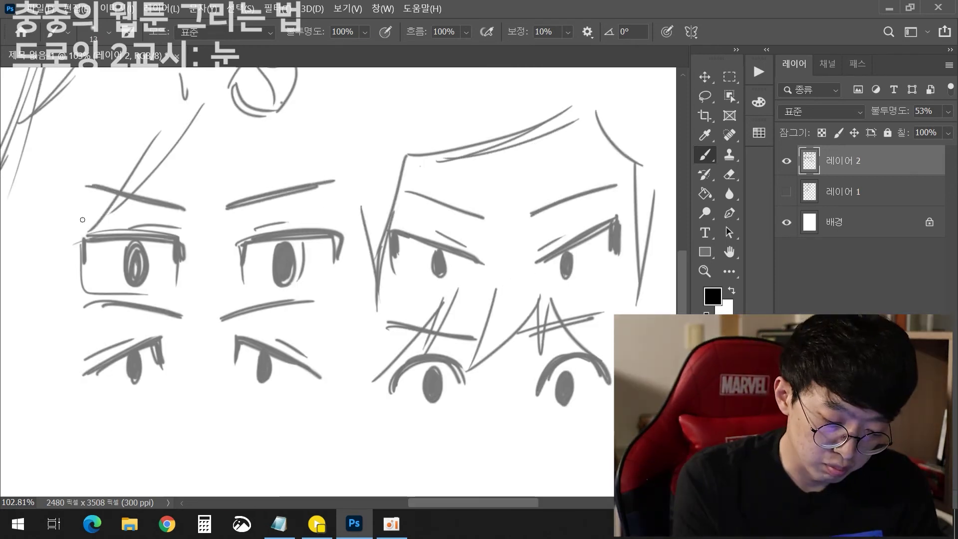
pyautogui.moveTo(229, 107); pyautogui.dragTo(322, 215)
pyautogui.moveTo(359, 180); pyautogui.dragTo(344, 269)
pyautogui.moveTo(449, 244); pyautogui.dragTo(424, 291)
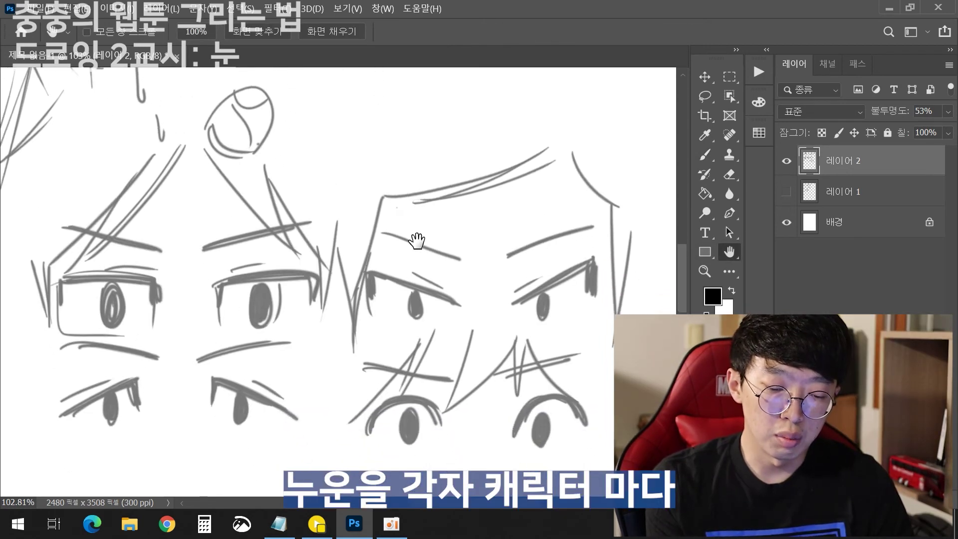
# Step: Redraw the upper-right eyebrows thicker and strengthen a second-pair eye's upper lid
pyautogui.moveTo(510, 254); pyautogui.dragTo(604, 226)
pyautogui.moveTo(380, 230)
pyautogui.mouseDown()
pyautogui.moveTo(471, 258)
pyautogui.moveTo(602, 225)
pyautogui.mouseUp()
pyautogui.press('h')
pyautogui.moveTo(493, 260)
pyautogui.mouseDown()
pyautogui.moveTo(468, 359)
pyautogui.moveTo(515, 203)
pyautogui.mouseUp()
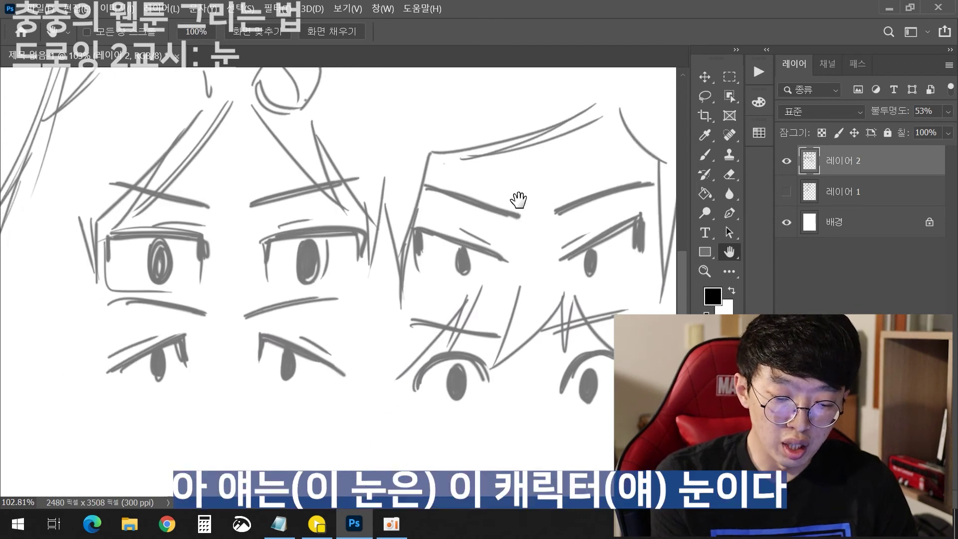
pyautogui.press('b')
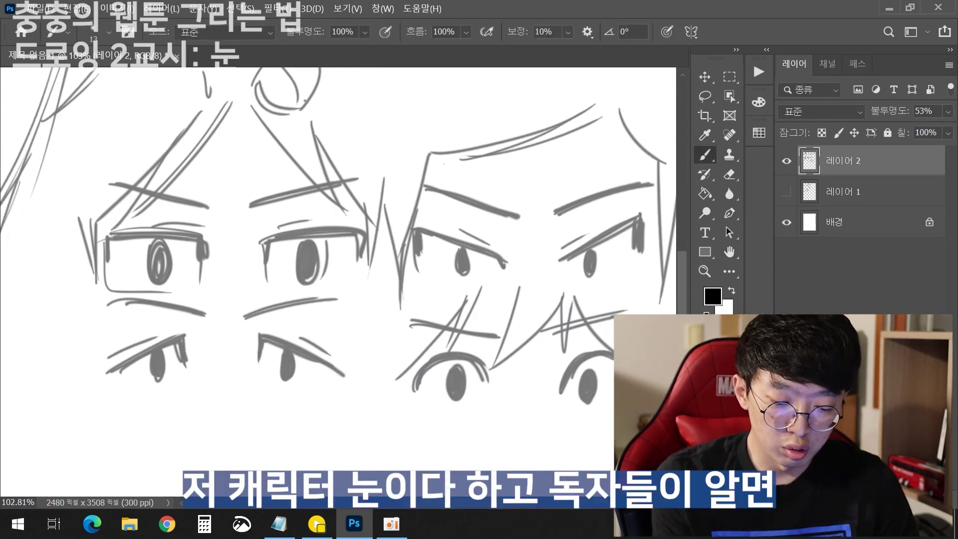
pyautogui.moveTo(421, 231); pyautogui.dragTo(479, 244)
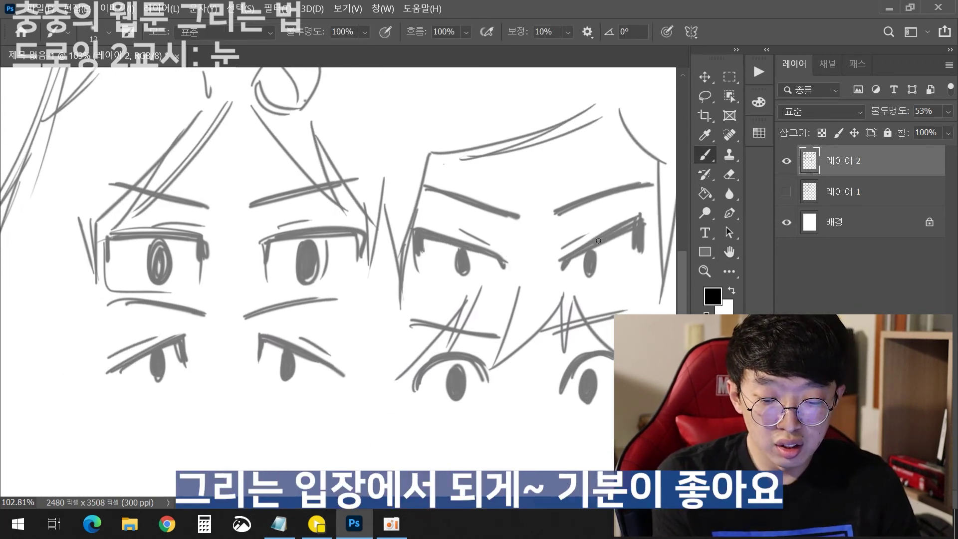
# Step: Erase a white catchlight into an eye, then bring the arched eye pair into view
pyautogui.press('e')
pyautogui.scroll(3, 552, 274)
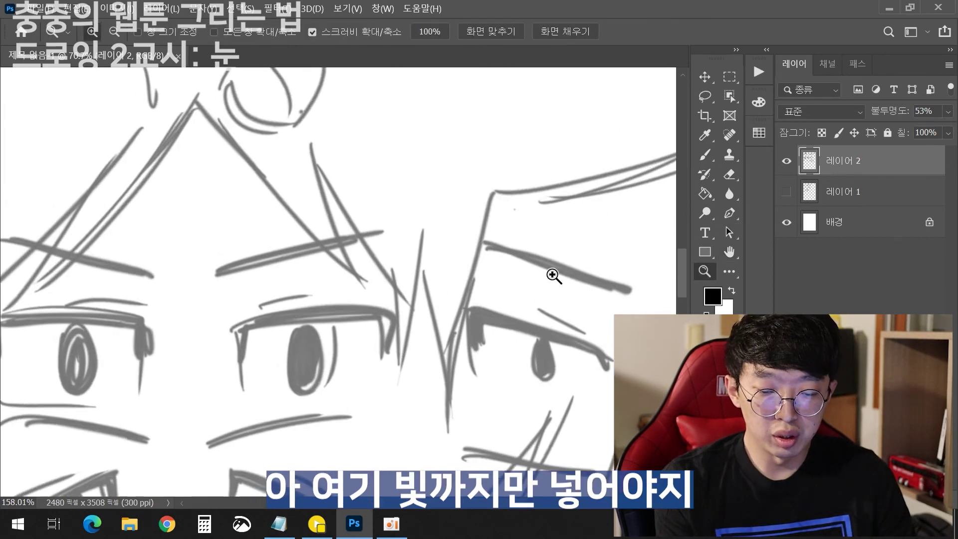
pyautogui.click(281, 222)
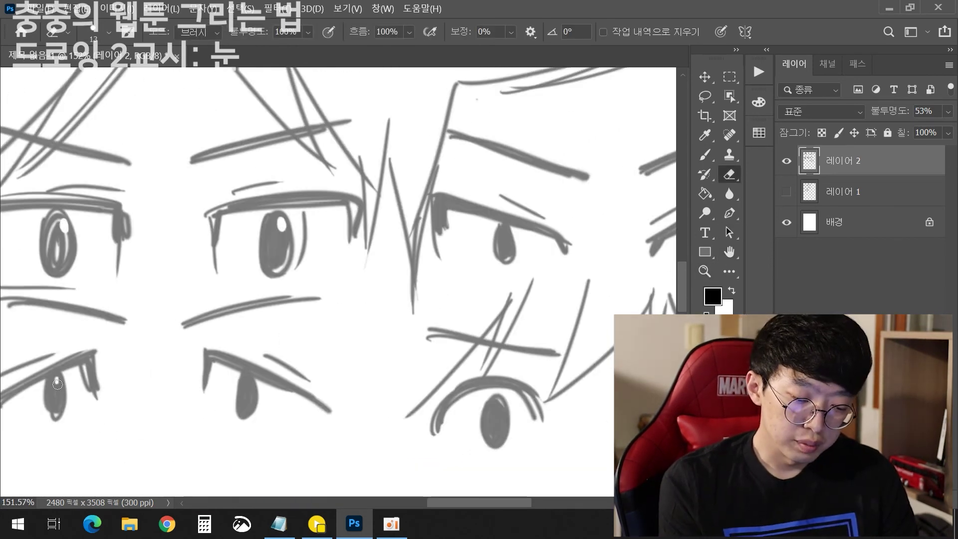
pyautogui.click(506, 228)
pyautogui.moveTo(508, 400); pyautogui.dragTo(310, 375)
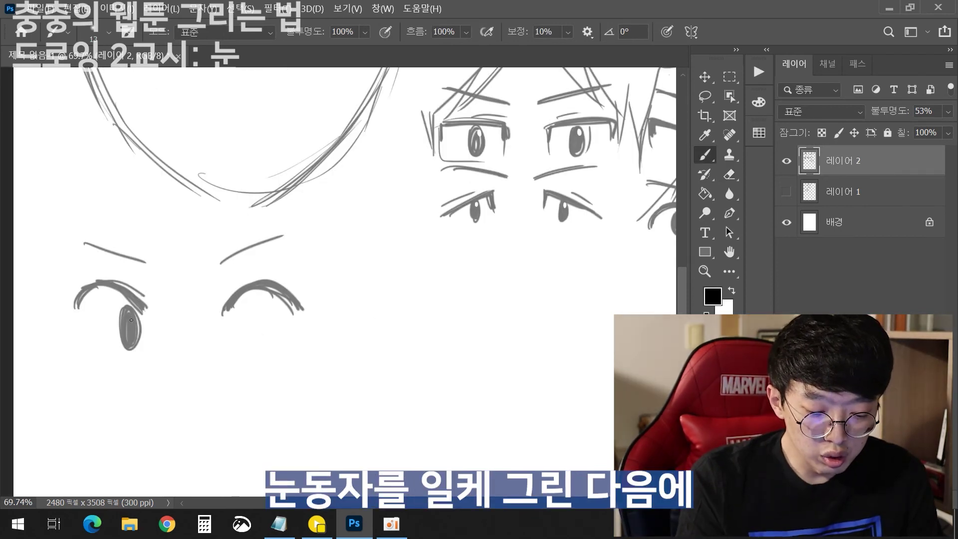
# Step: Give the right arched eye a dark pupil with an erased white catchlight
pyautogui.moveTo(273, 319); pyautogui.dragTo(279, 339)
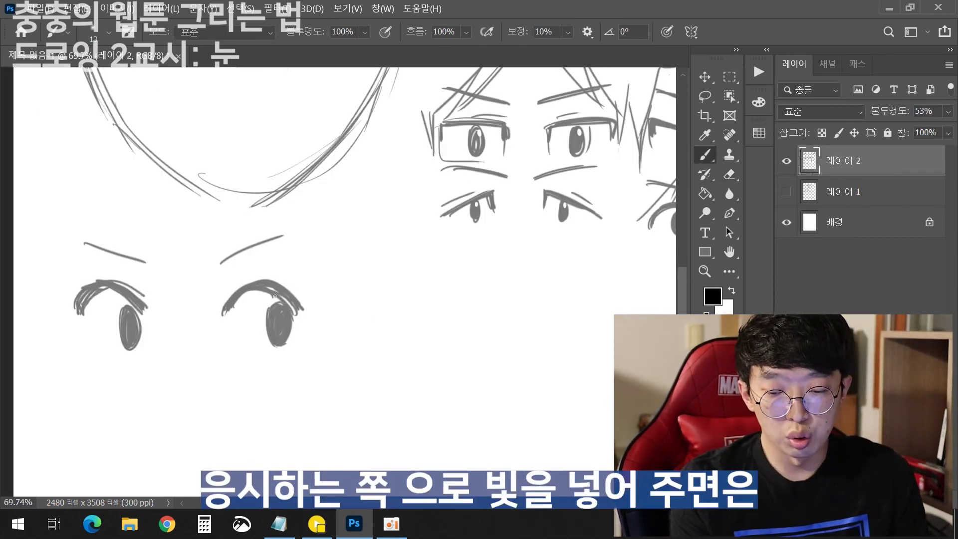
pyautogui.press('e')
pyautogui.moveTo(282, 310); pyautogui.dragTo(285, 319)
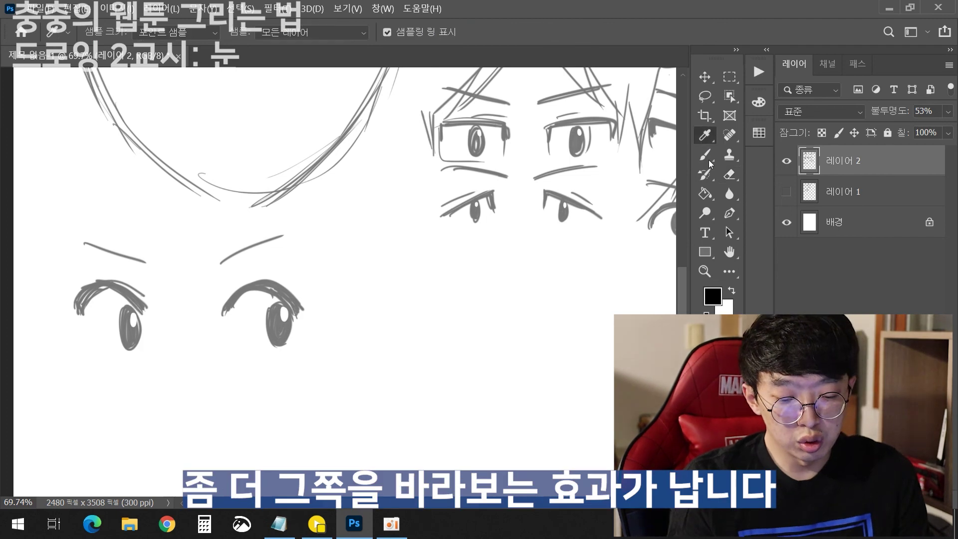
pyautogui.press('b')
# Step: Draw a dotted arrow right of the eyes, diagonal hair lines and face strokes beside it
pyautogui.moveTo(340, 332)
pyautogui.mouseDown()
pyautogui.moveTo(408, 327)
pyautogui.moveTo(405, 343)
pyautogui.mouseUp()
pyautogui.click(427, 339)
pyautogui.moveTo(223, 294); pyautogui.dragTo(243, 277)
pyautogui.moveTo(204, 172); pyautogui.dragTo(61, 294)
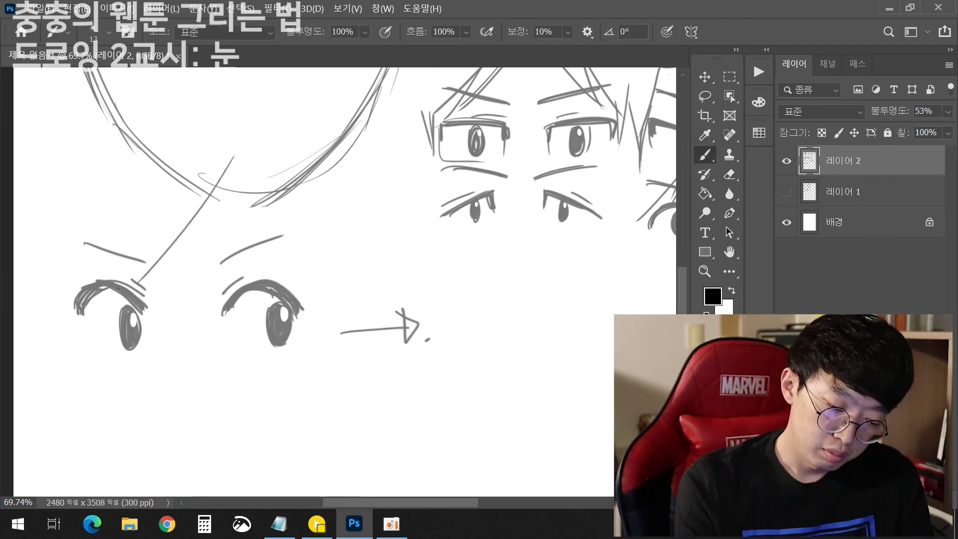
pyautogui.moveTo(234, 157)
pyautogui.mouseDown()
pyautogui.moveTo(132, 285)
pyautogui.moveTo(336, 324)
pyautogui.mouseUp()
pyautogui.moveTo(293, 204); pyautogui.dragTo(299, 280)
pyautogui.moveTo(338, 323)
pyautogui.mouseDown()
pyautogui.moveTo(332, 278)
pyautogui.moveTo(339, 329)
pyautogui.mouseUp()
pyautogui.moveTo(344, 318); pyautogui.dragTo(322, 371)
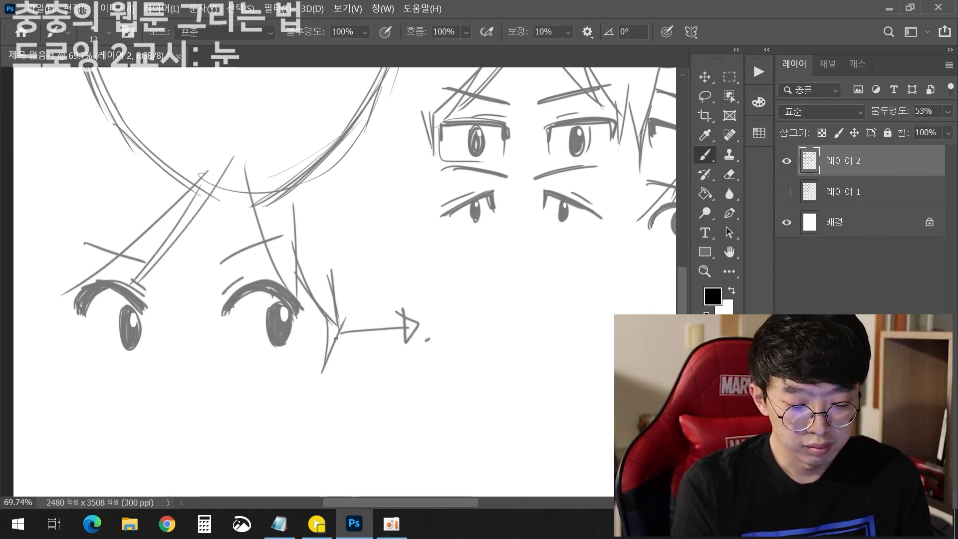
pyautogui.moveTo(364, 313); pyautogui.dragTo(350, 364)
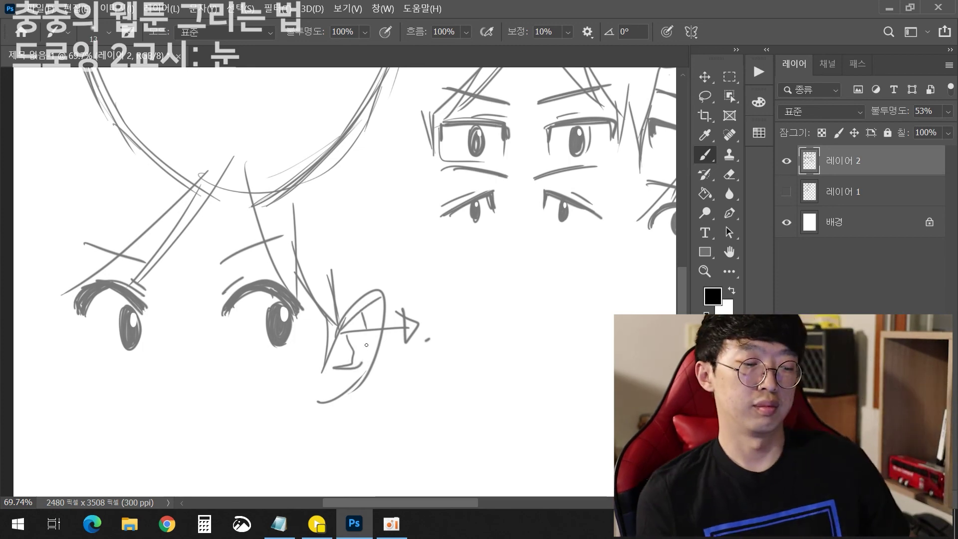
# Step: Draw a small nose and a round open mouth below the eyes
pyautogui.moveTo(171, 341); pyautogui.dragTo(149, 384)
pyautogui.moveTo(163, 383); pyautogui.dragTo(176, 390)
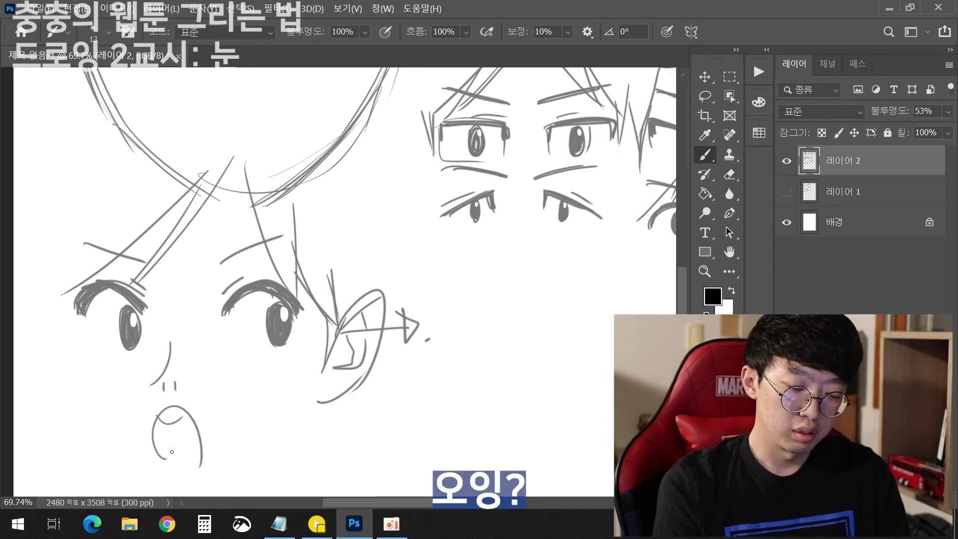
pyautogui.moveTo(187, 423); pyautogui.dragTo(172, 459)
pyautogui.moveTo(155, 455); pyautogui.dragTo(162, 469)
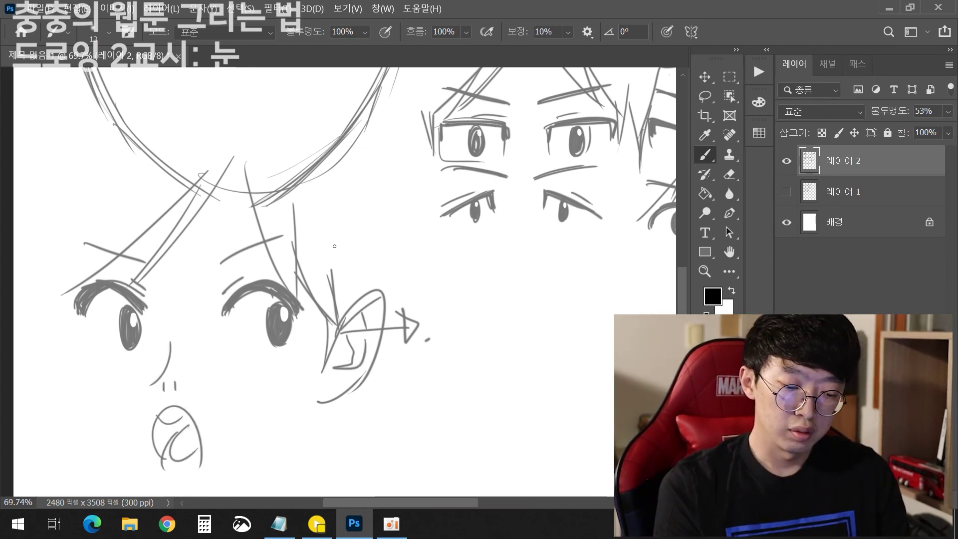
# Step: Add a question mark above the face and three short motion lines by the eye
pyautogui.moveTo(342, 234); pyautogui.dragTo(356, 262)
pyautogui.click(358, 271)
pyautogui.moveTo(411, 275); pyautogui.dragTo(428, 268)
pyautogui.moveTo(409, 290); pyautogui.dragTo(431, 285)
pyautogui.moveTo(414, 303); pyautogui.dragTo(429, 300)
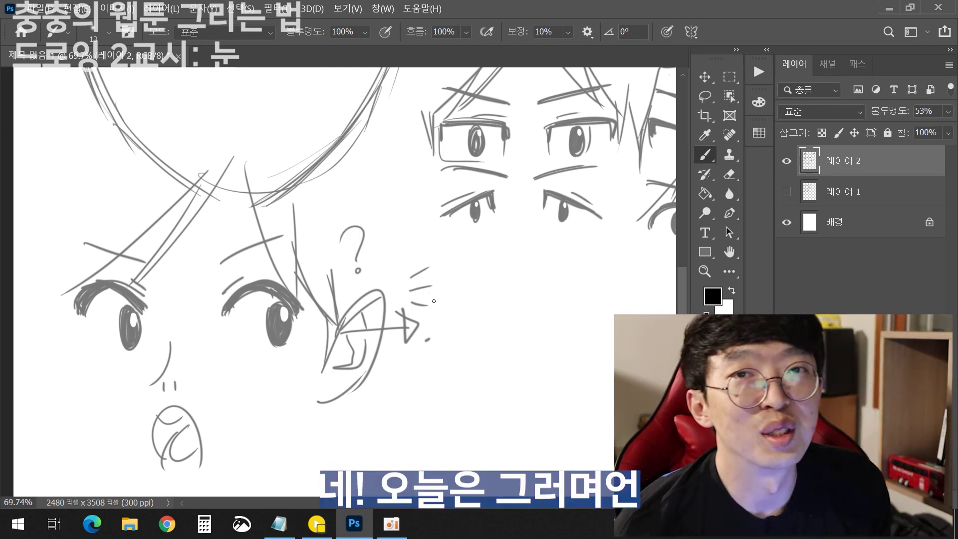